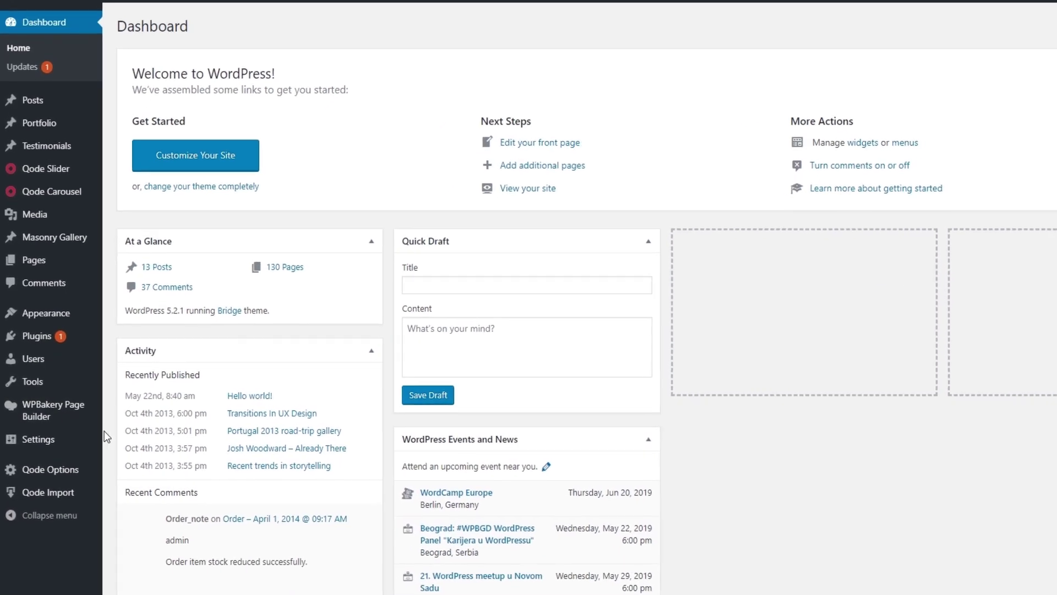
Open Qode Options and switch to its Header settings page.
click(66, 470)
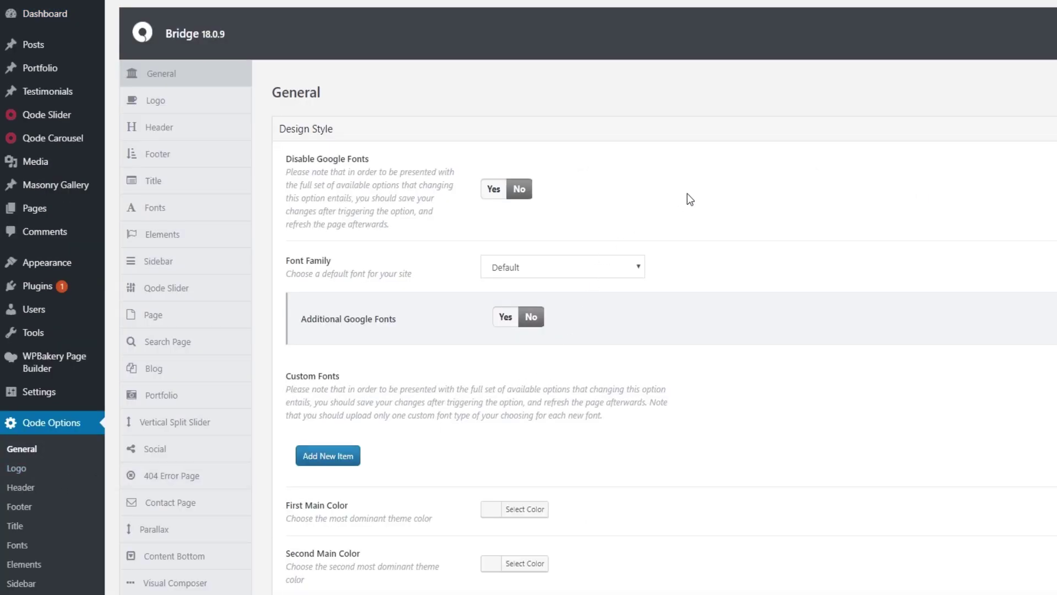
scroll(689, 214, down, 3)
scroll(693, 216, up, 3)
click(183, 128)
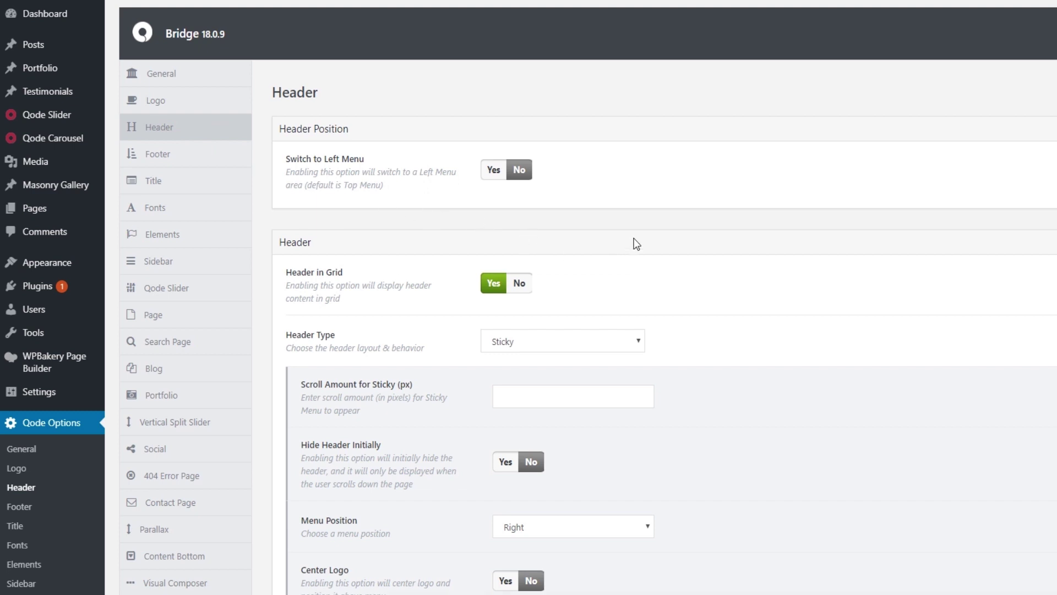
scroll(636, 243, down, 4)
scroll(637, 244, up, 4)
scroll(636, 244, down, 1)
scroll(636, 244, up, 1)
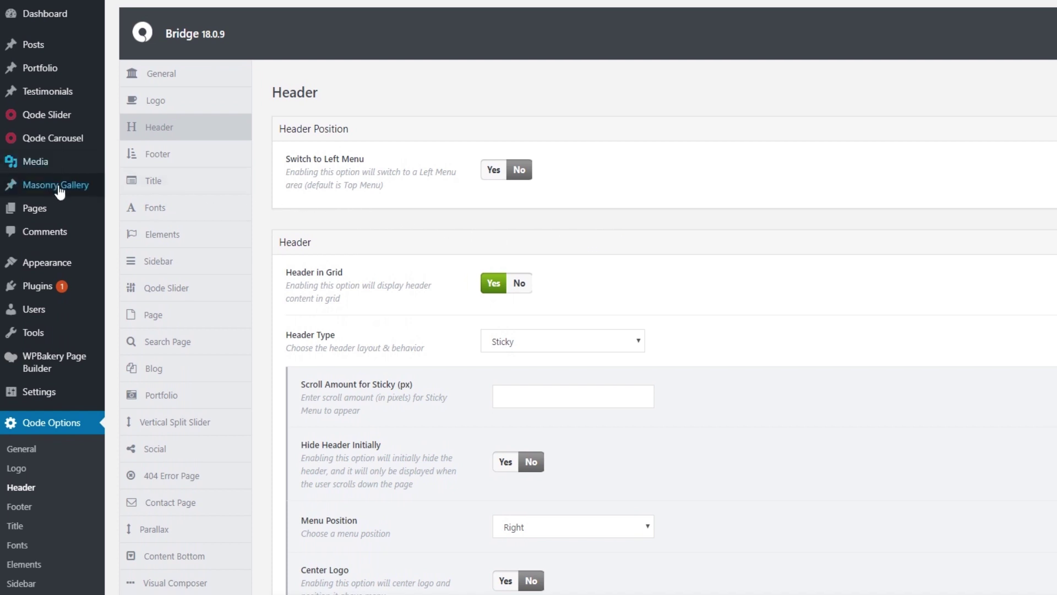
Open the About Our Company page for editing from Pages in a new tab.
middle_click(34, 208)
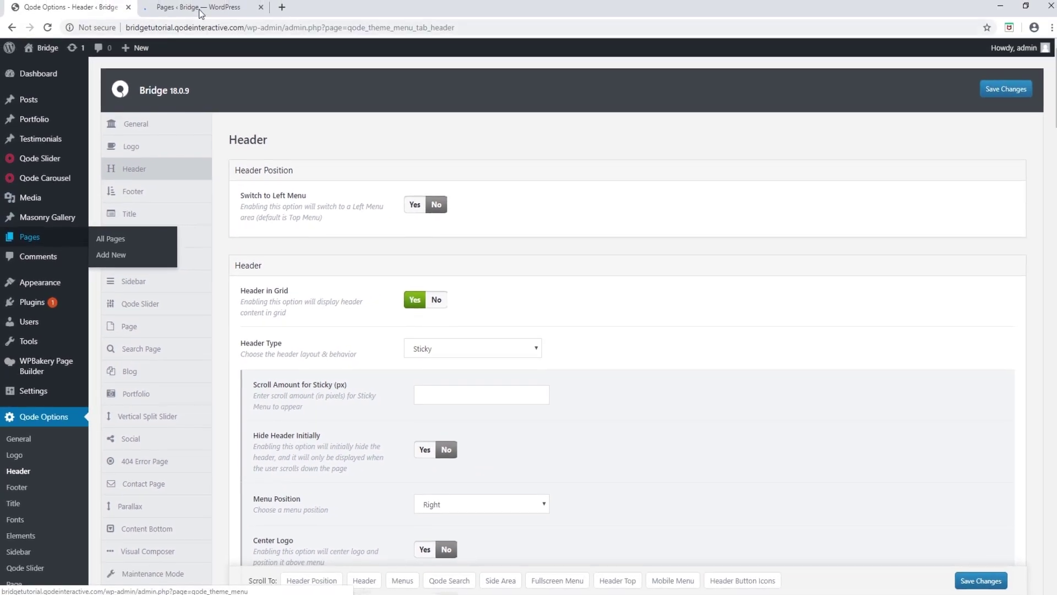
click(200, 11)
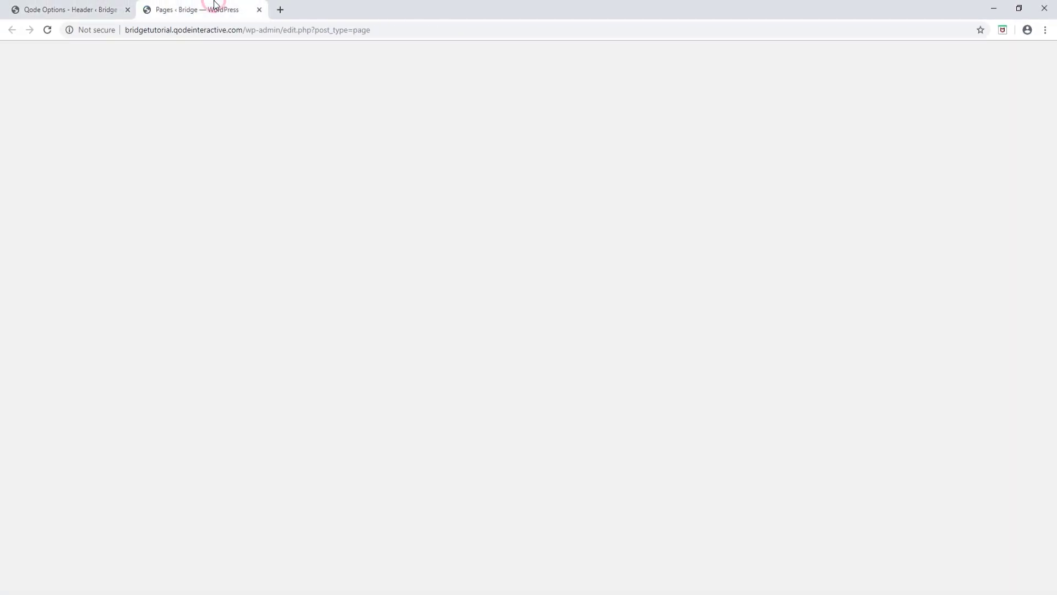
click(183, 164)
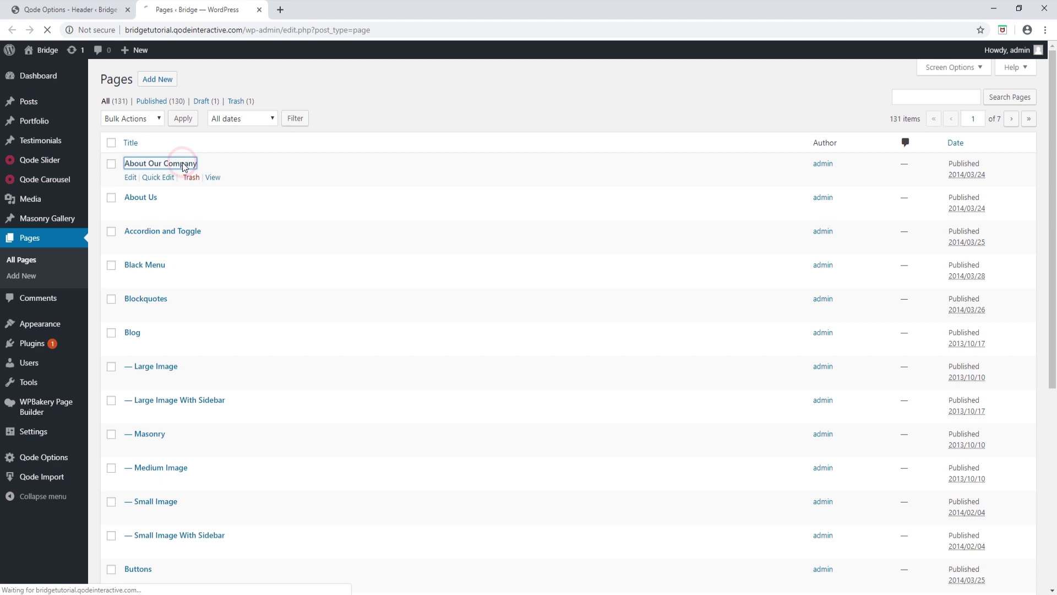
Collapse the Qode Header, Footer, Title and General option boxes.
scroll(451, 257, down, 10)
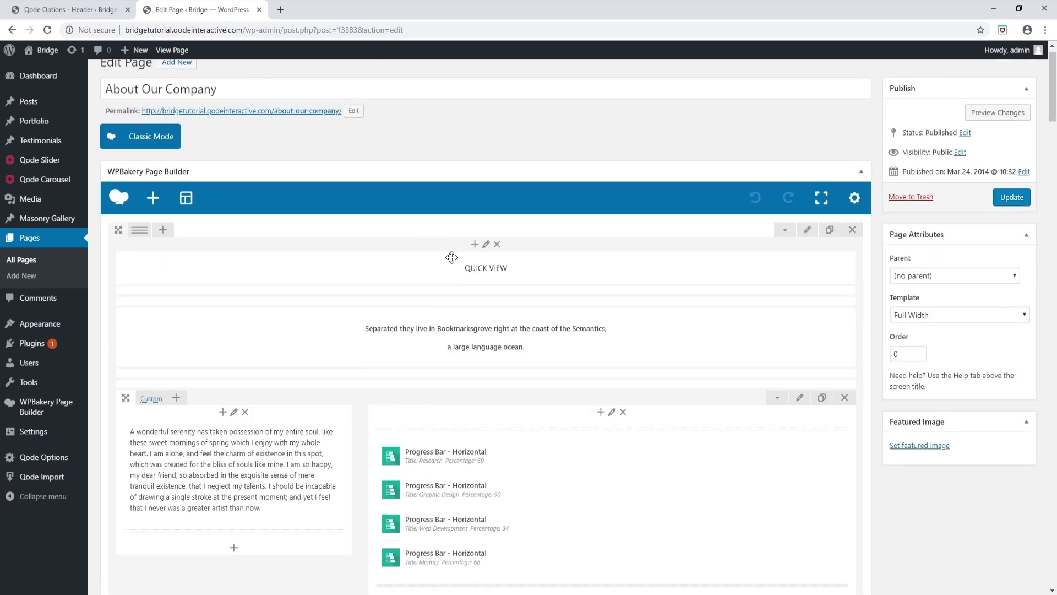
scroll(452, 256, down, 6)
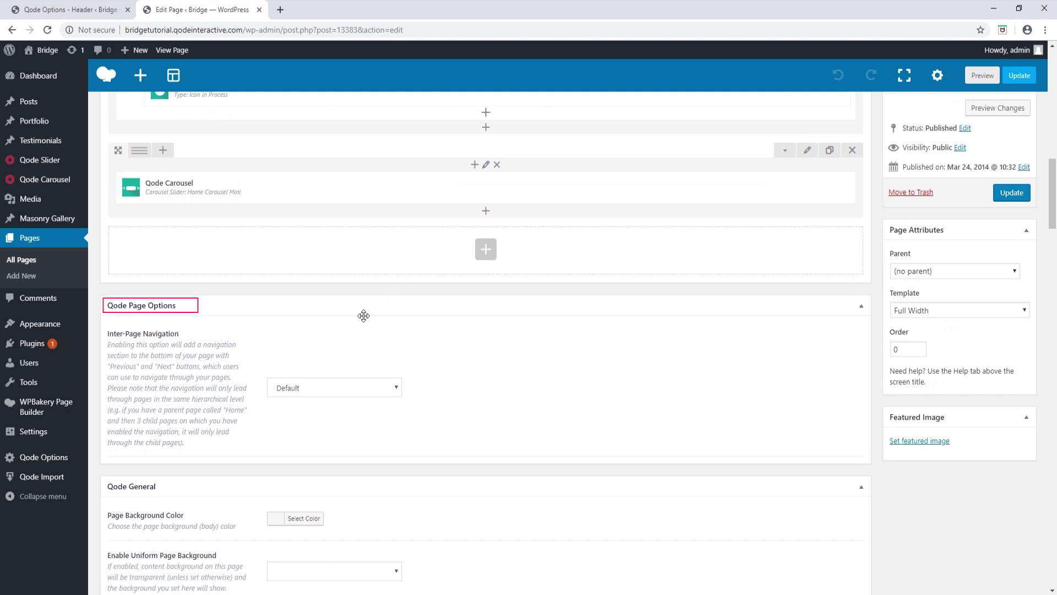
scroll(363, 316, down, 3)
scroll(364, 315, down, 5)
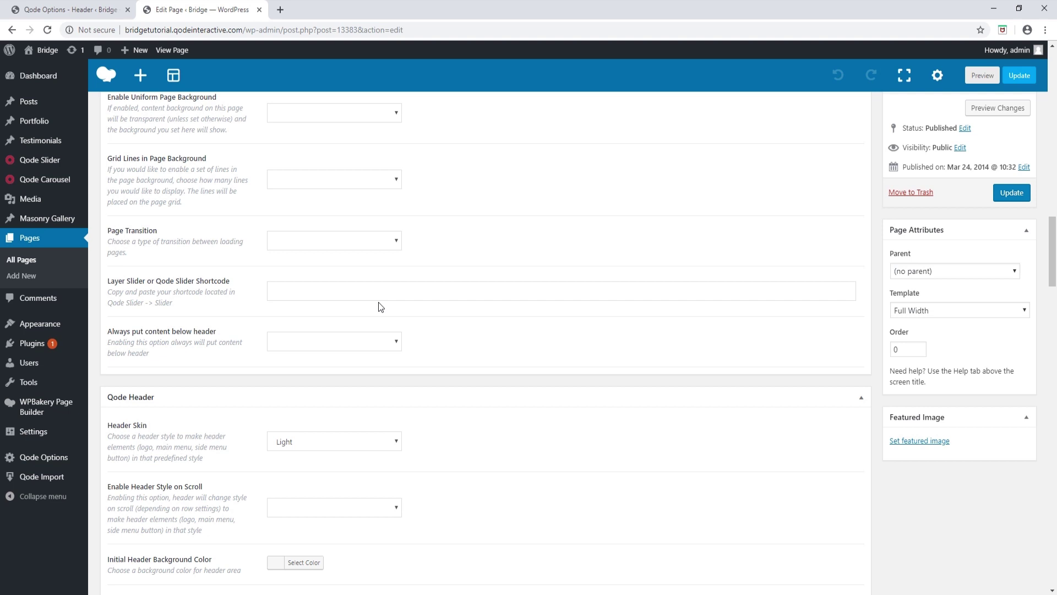
scroll(378, 302, down, 1)
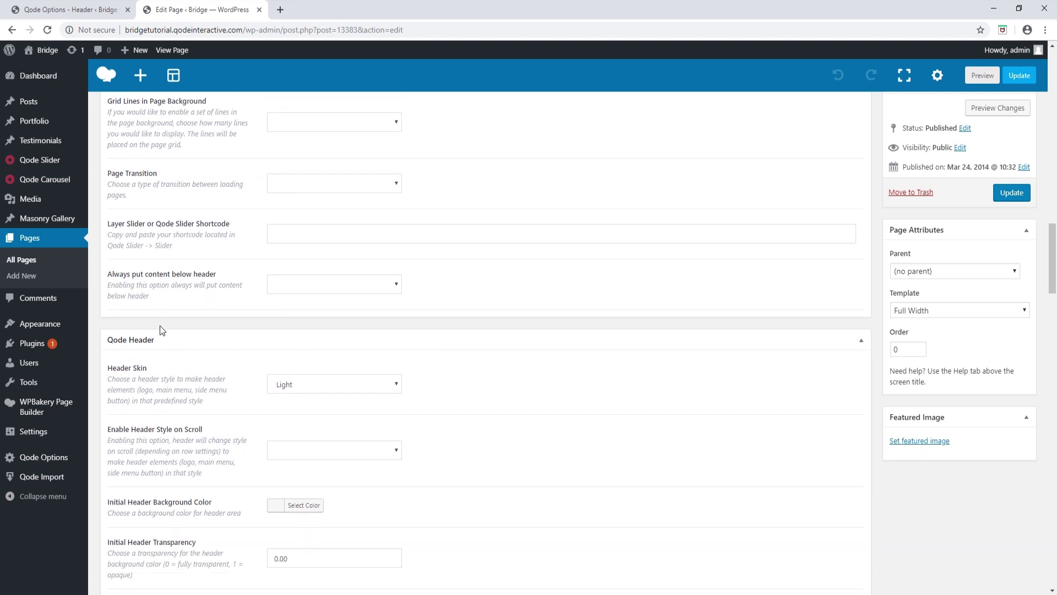
click(168, 340)
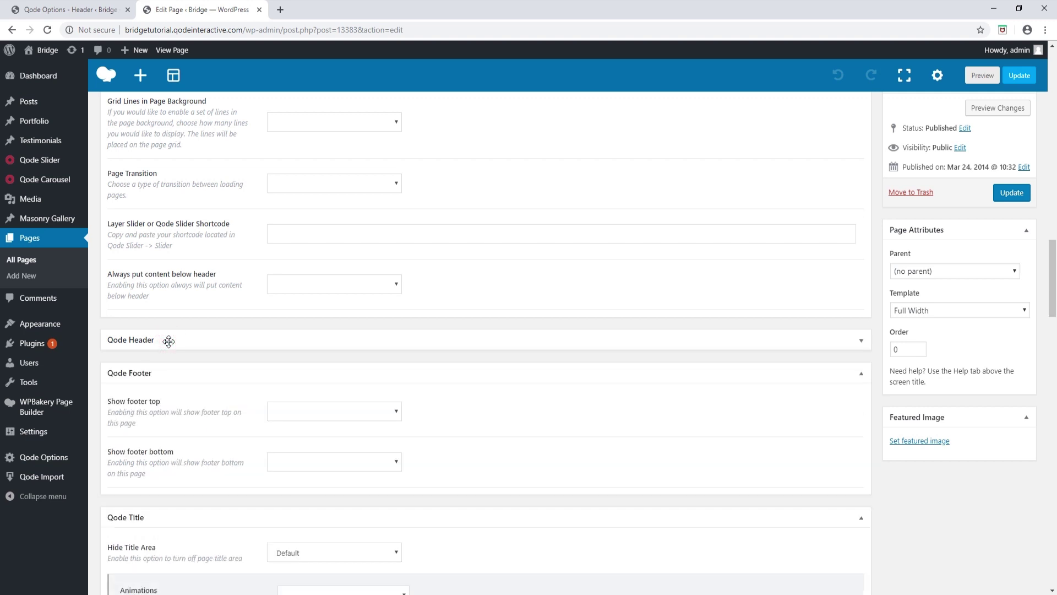
click(165, 375)
click(164, 411)
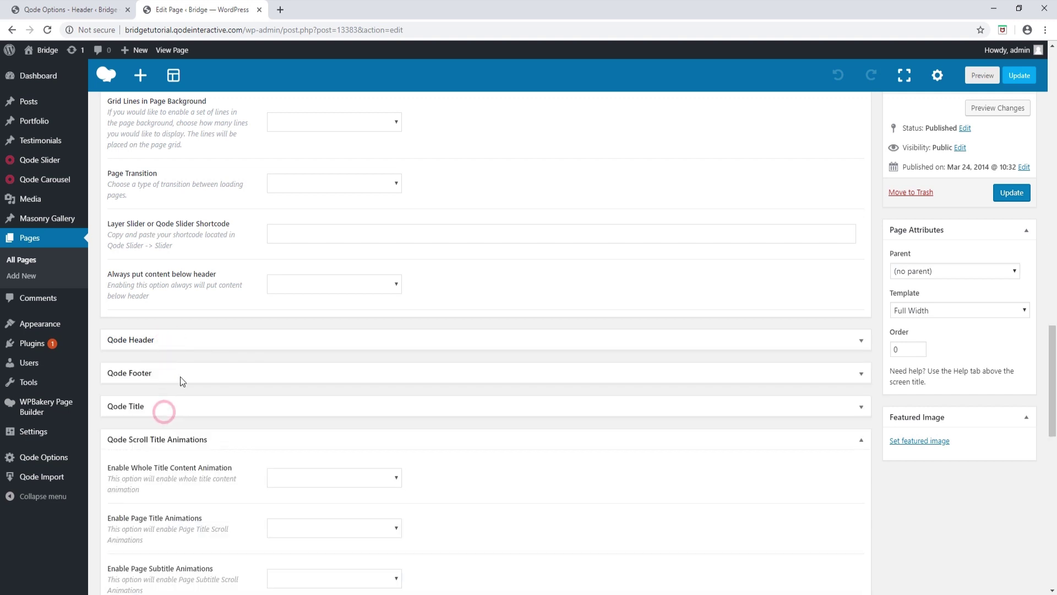
scroll(224, 318, up, 6)
click(222, 314)
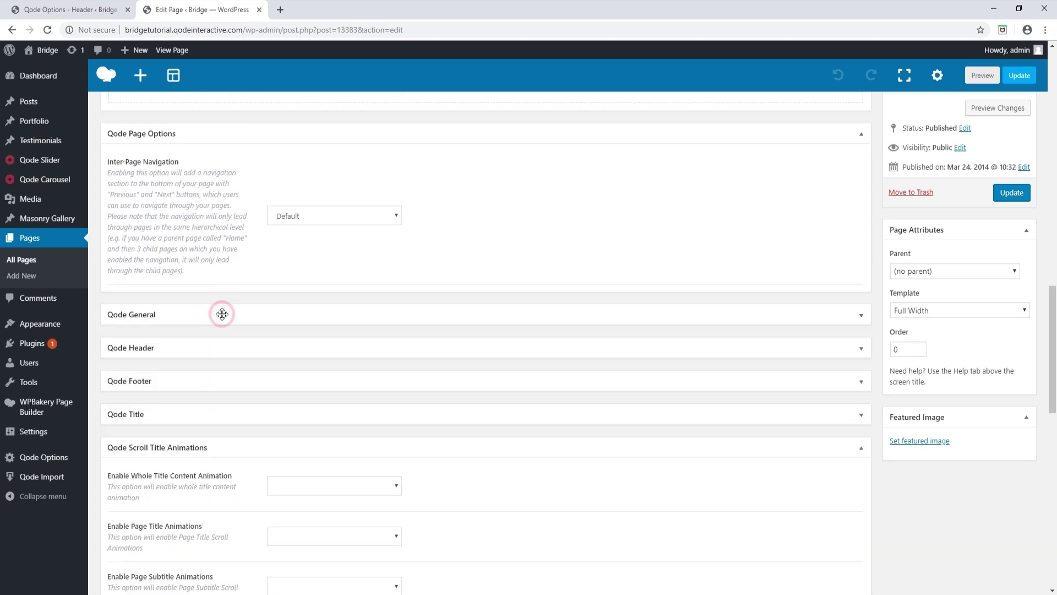
scroll(165, 273, down, 1)
Drag Qode Title to the top of the option boxes, with Qode General above it.
drag(175, 253, 176, 299)
drag(162, 355, 164, 255)
drag(165, 323, 168, 271)
scroll(400, 314, up, 1)
scroll(735, 289, up, 15)
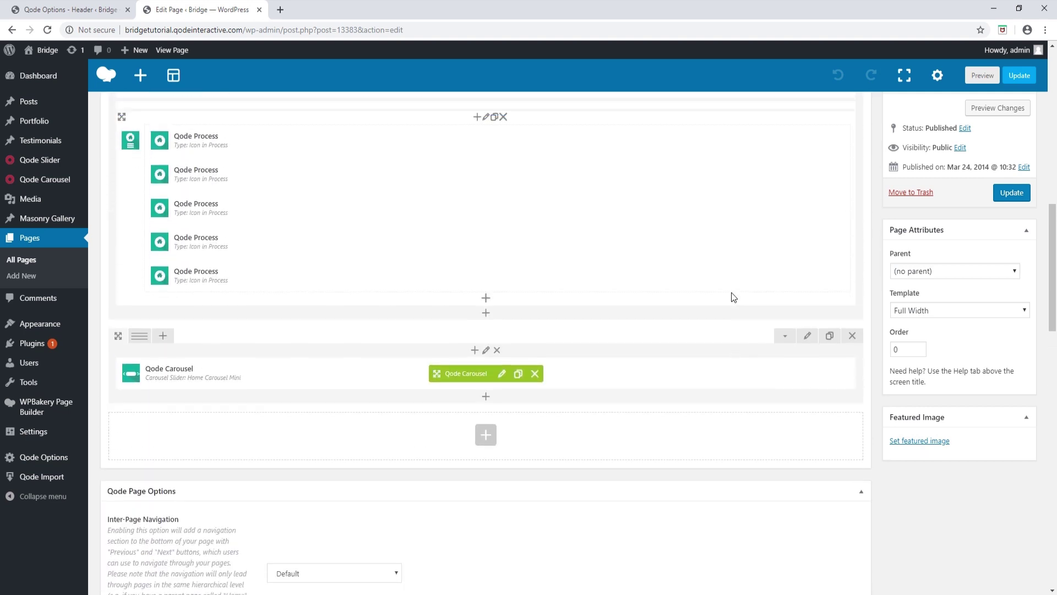
scroll(734, 298, up, 6)
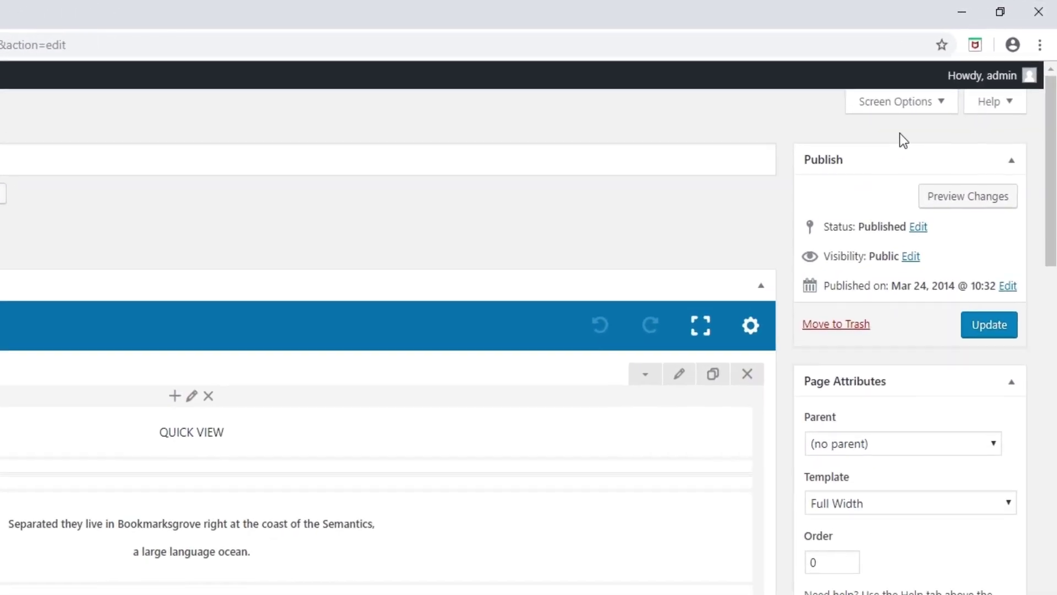
click(906, 113)
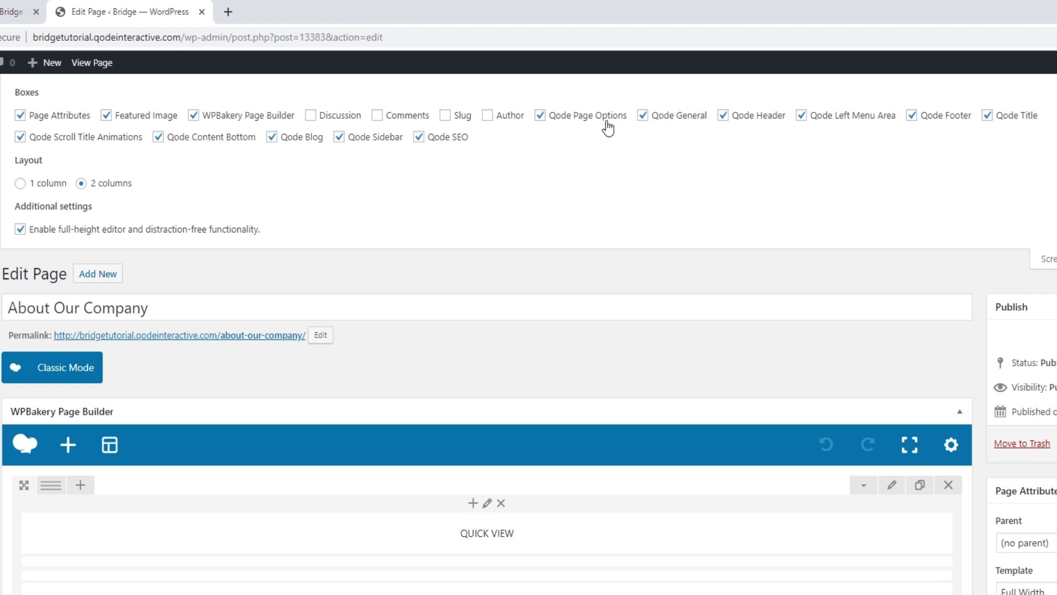
click(650, 118)
click(652, 116)
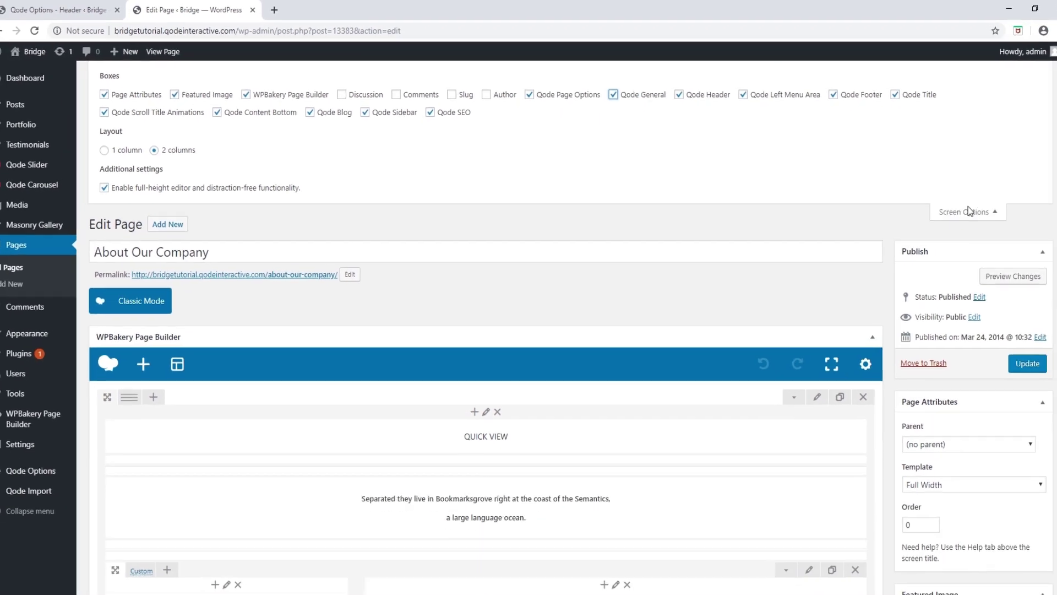
click(967, 207)
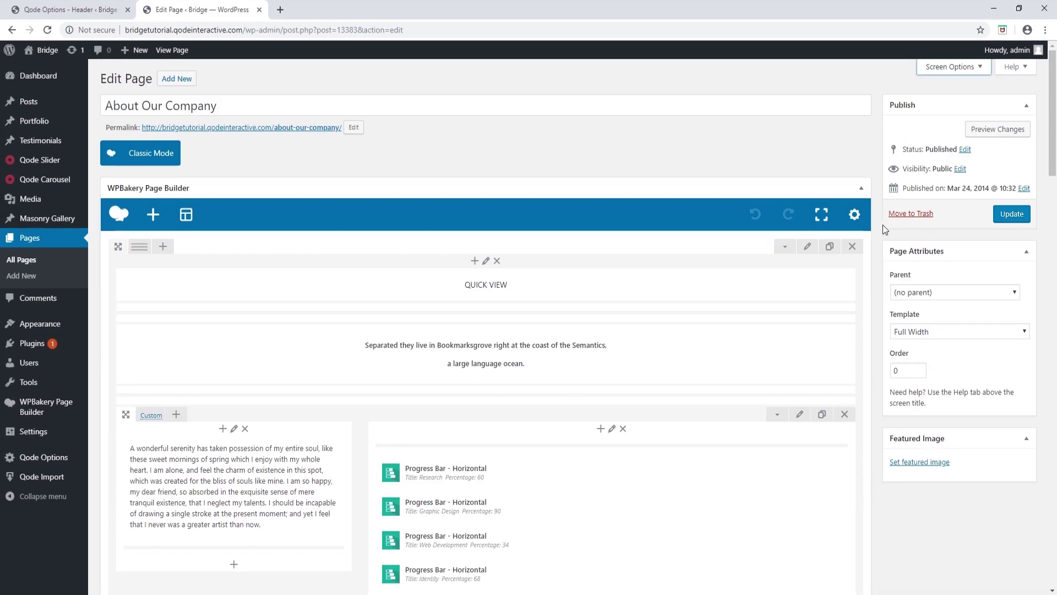
Expand the page's Qode Header options box.
scroll(837, 218, down, 5)
scroll(802, 214, down, 10)
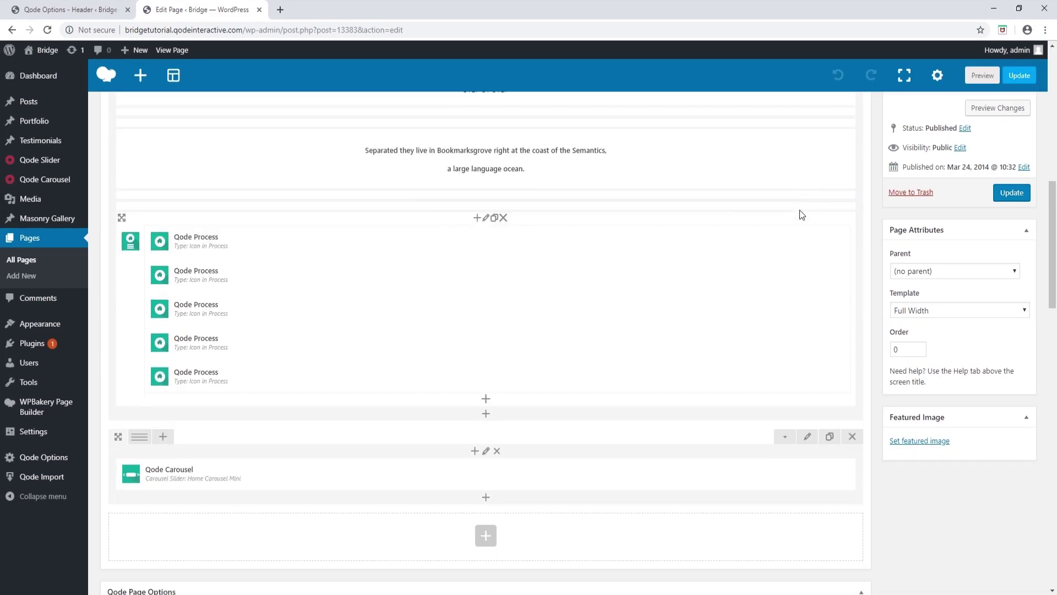
scroll(801, 214, down, 1)
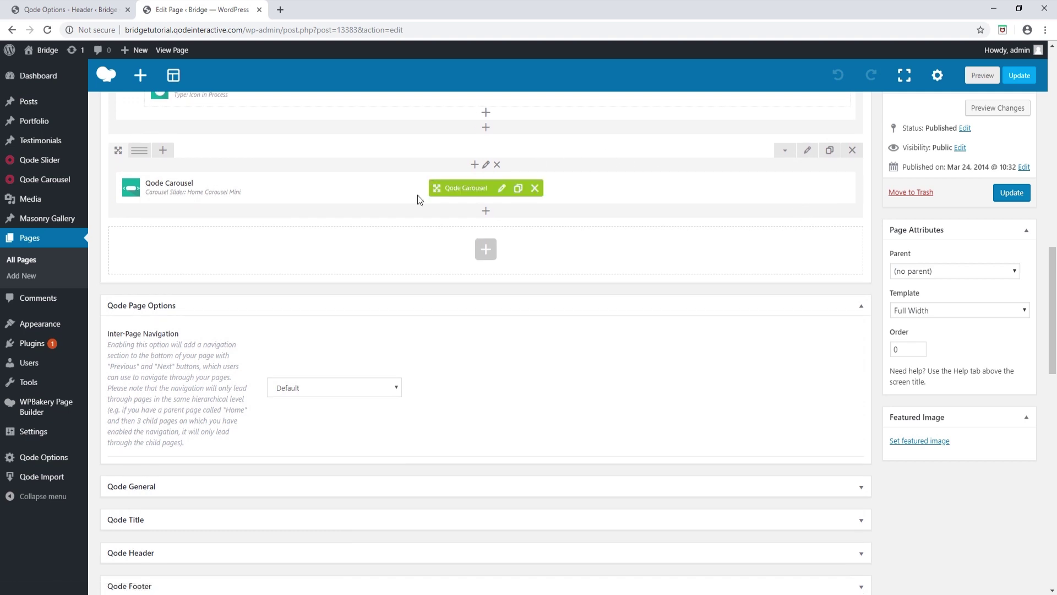
scroll(326, 314, down, 1)
scroll(326, 314, down, 1)
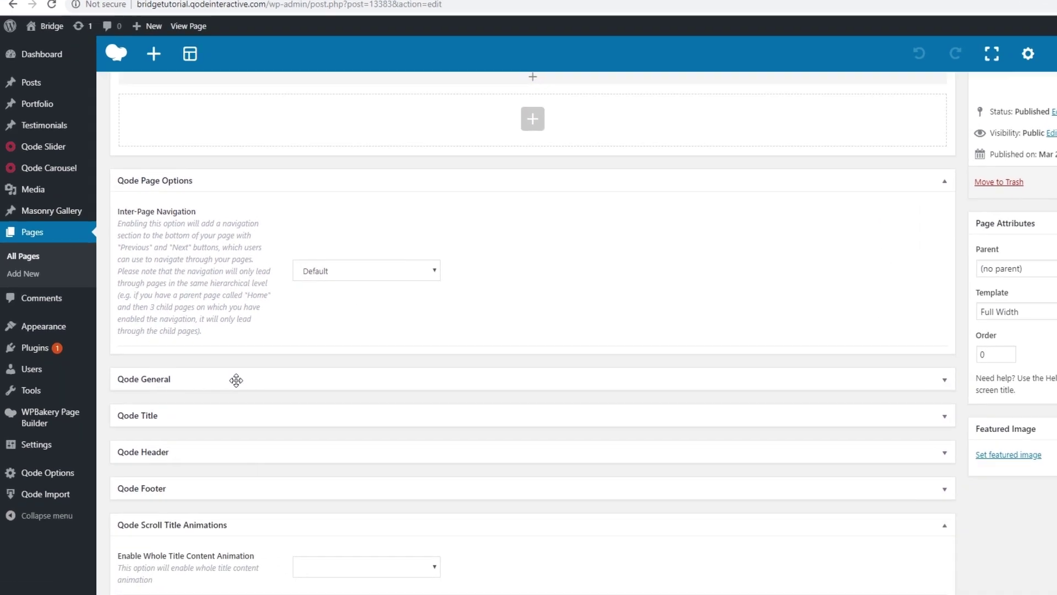
click(205, 439)
scroll(236, 459, down, 2)
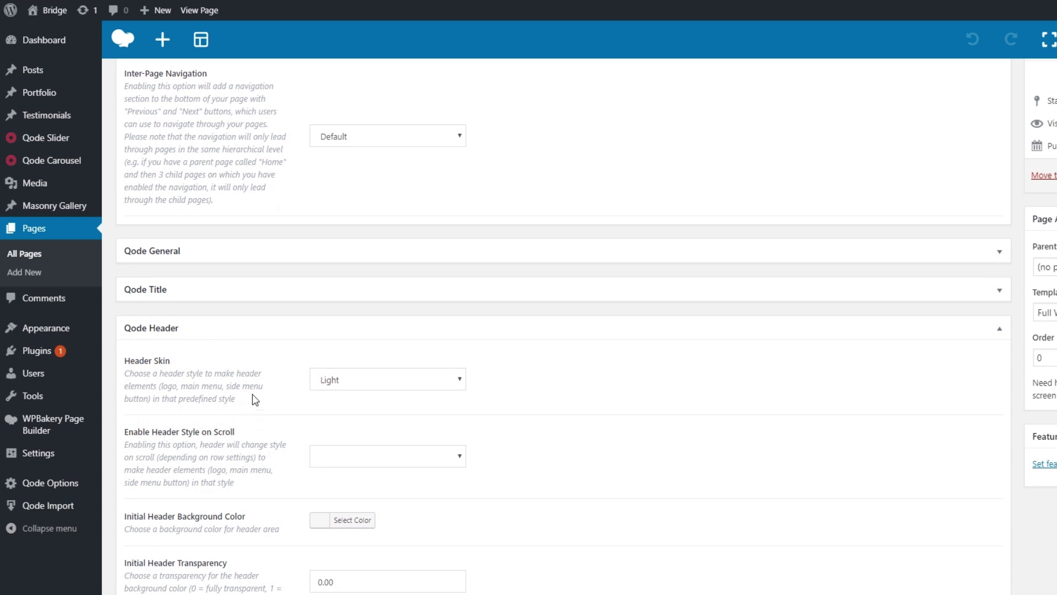
Check the theme's Header settings, then return to the About Our Company editor.
click(79, 8)
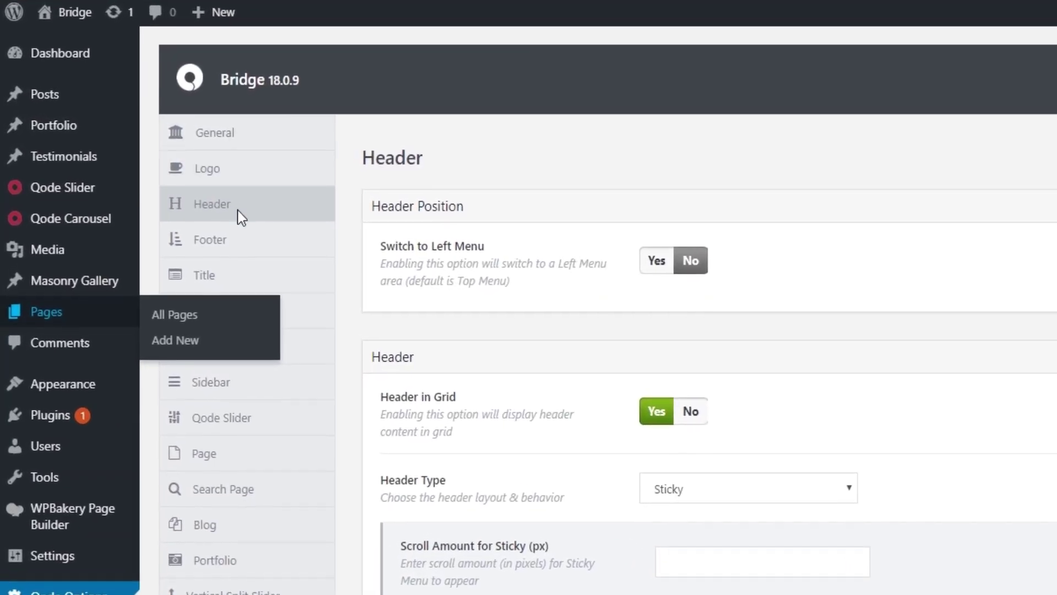
click(238, 209)
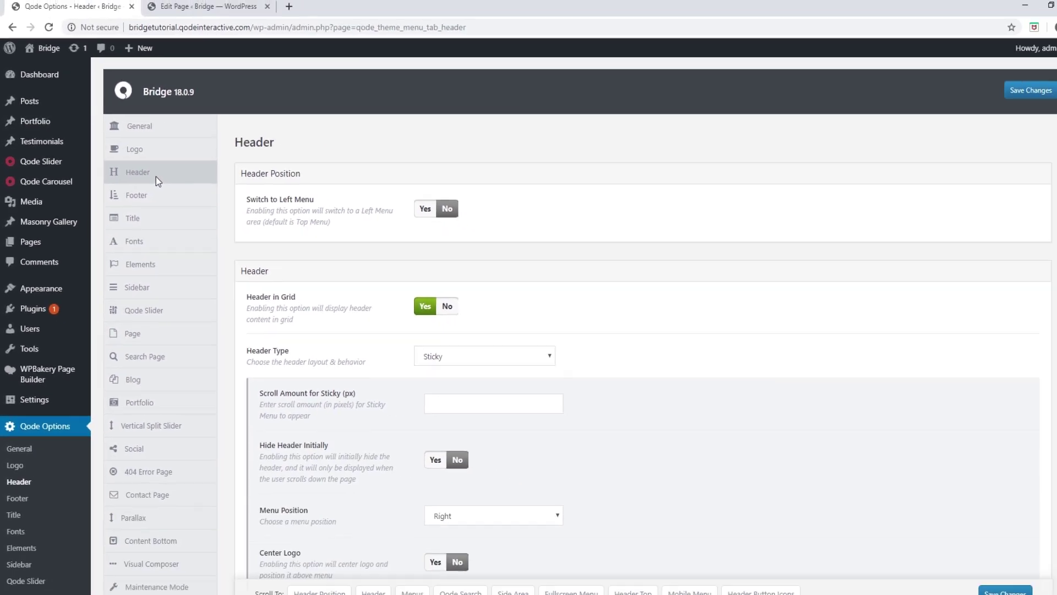
click(193, 7)
Open the live About Our Company page from its permalink in a new tab.
scroll(346, 215, down, 5)
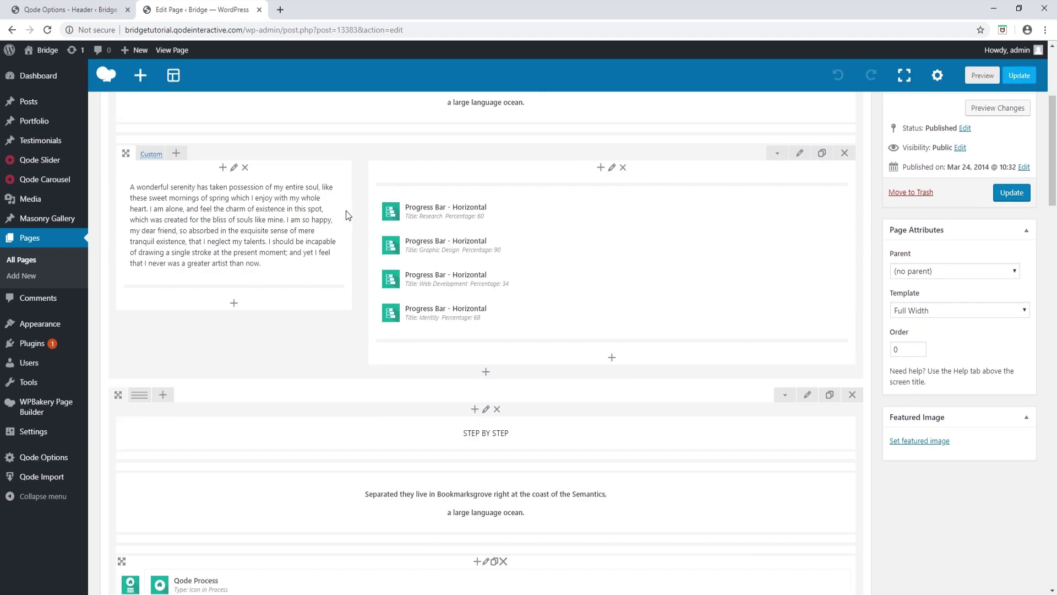
scroll(347, 214, down, 10)
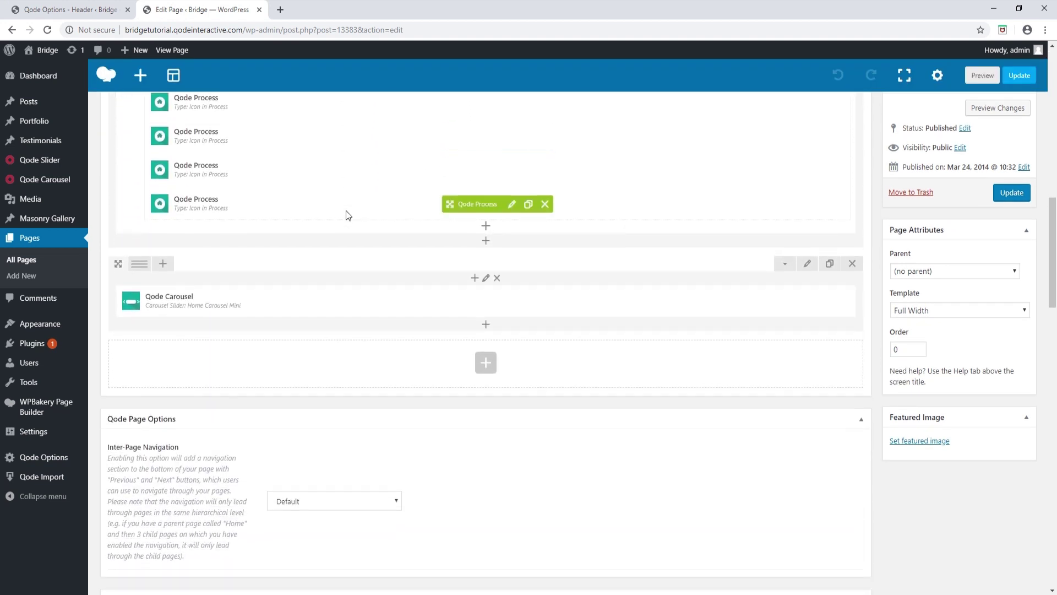
scroll(345, 215, down, 3)
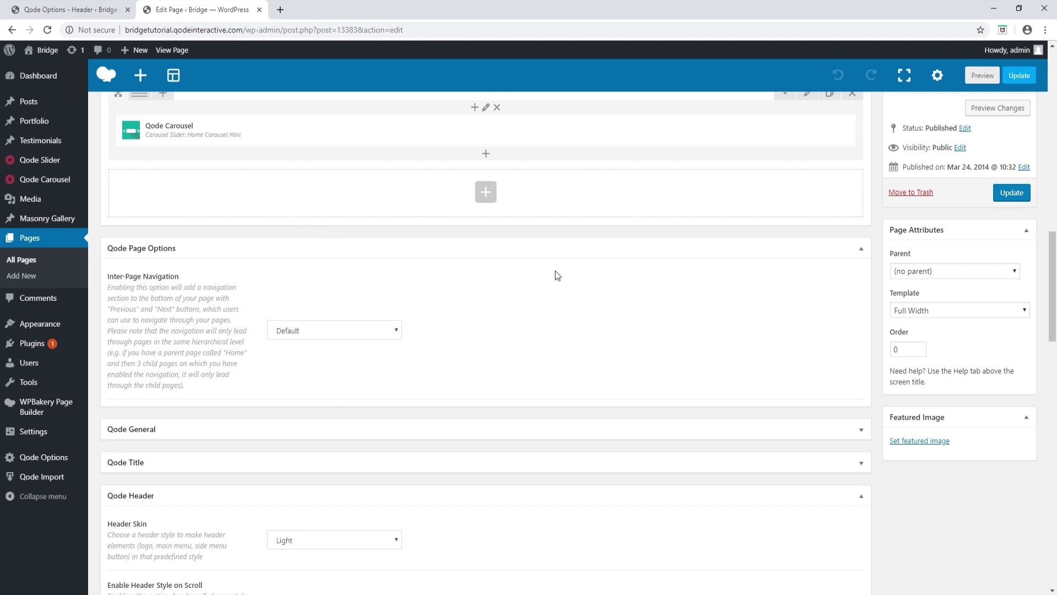
scroll(555, 270, up, 15)
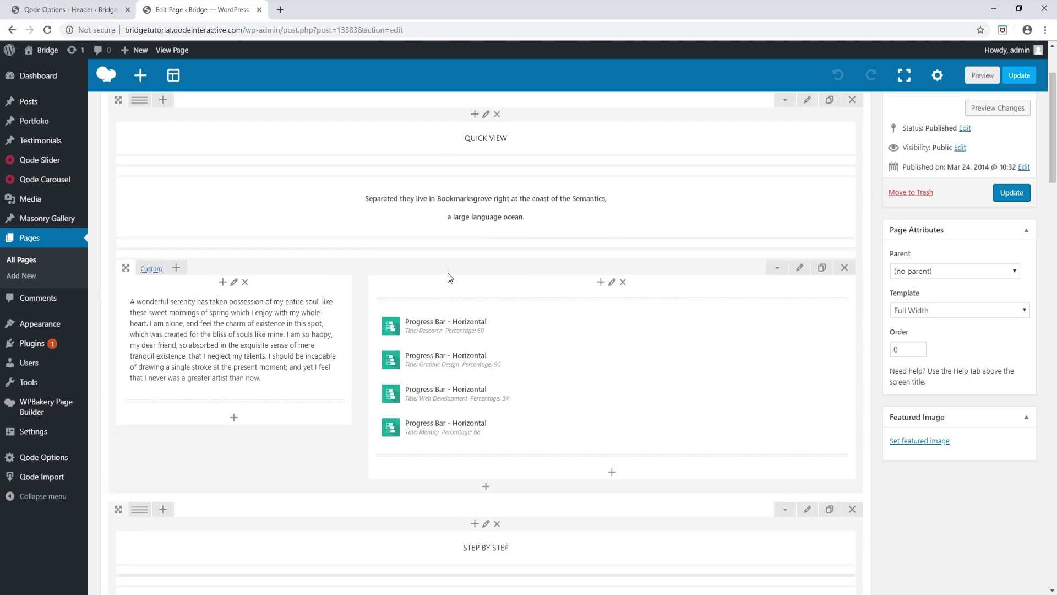
scroll(419, 254, up, 3)
middle_click(296, 131)
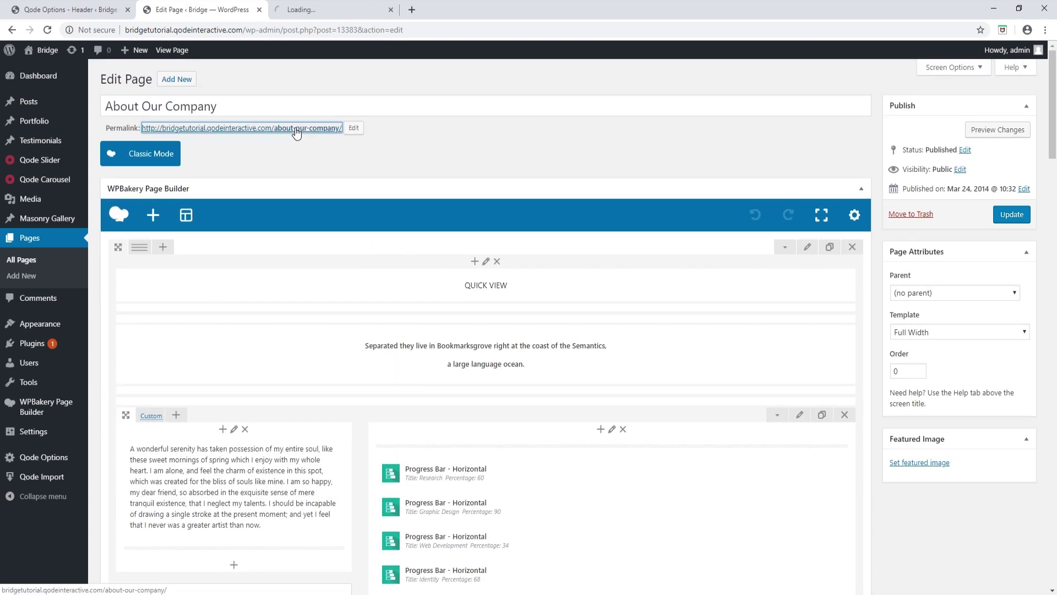
click(358, 10)
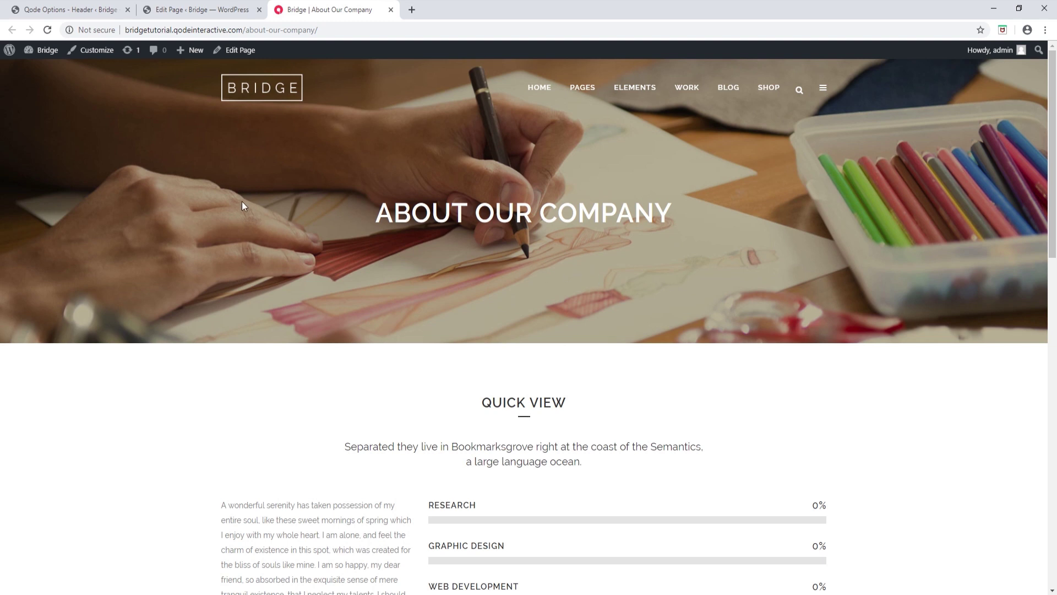
Set the Qode Options Title background image to the brick-wall lamps image full01.jpg and save.
click(71, 9)
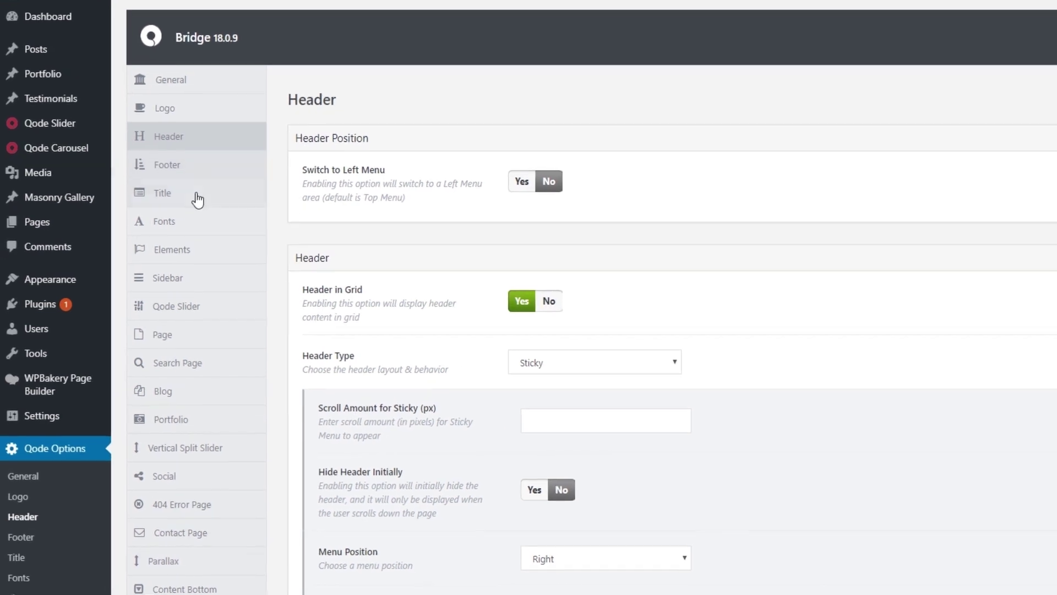
click(162, 213)
scroll(835, 334, down, 4)
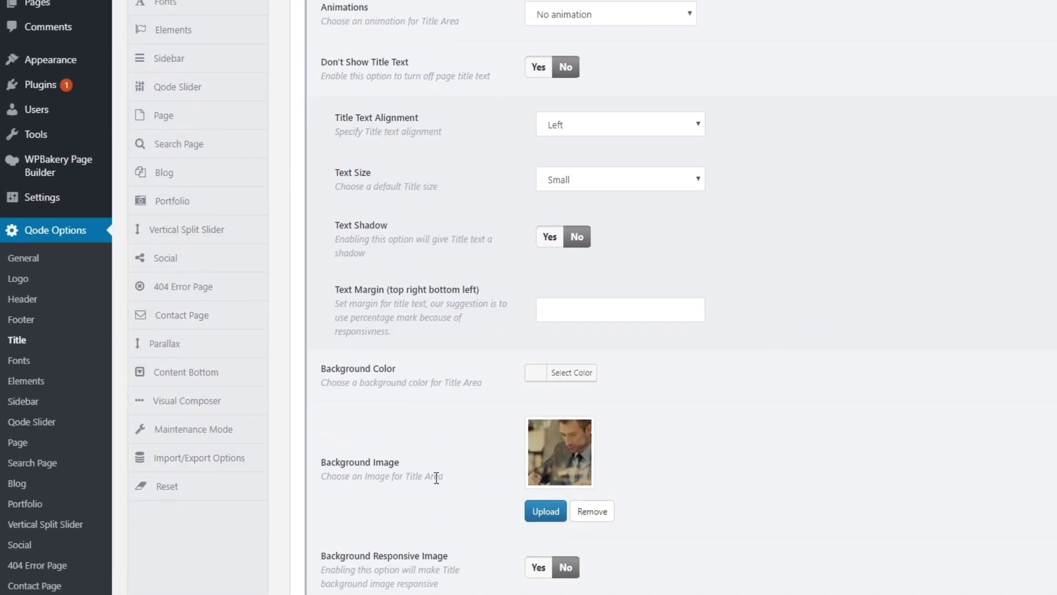
click(554, 511)
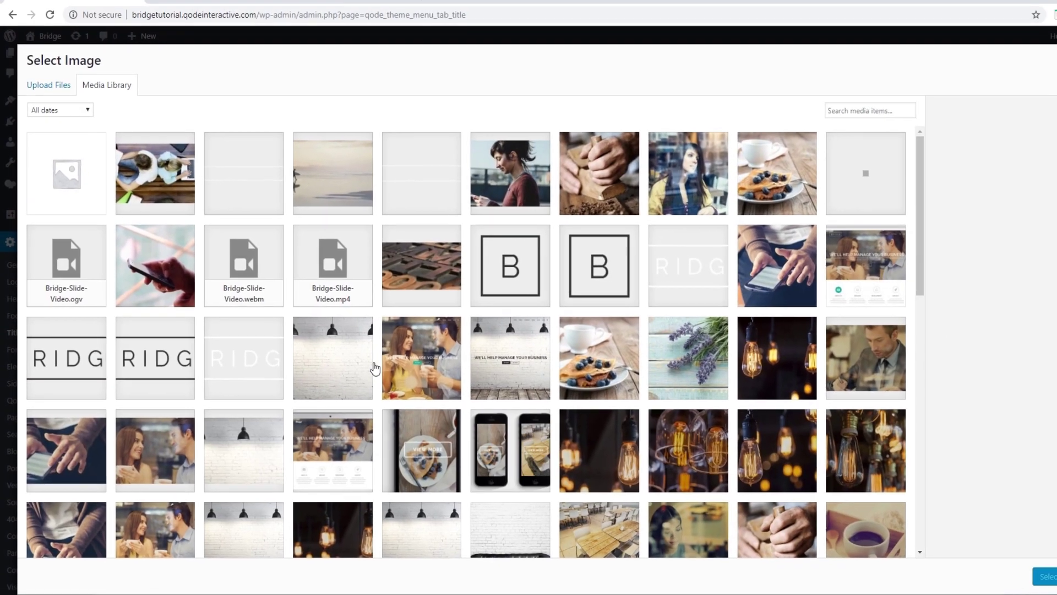
click(325, 370)
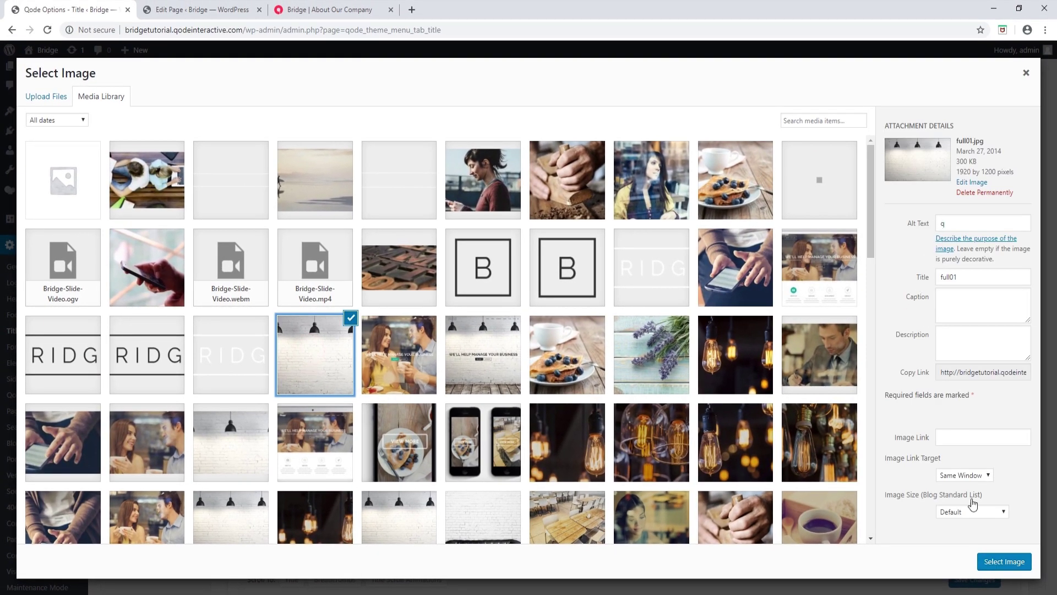
click(1003, 561)
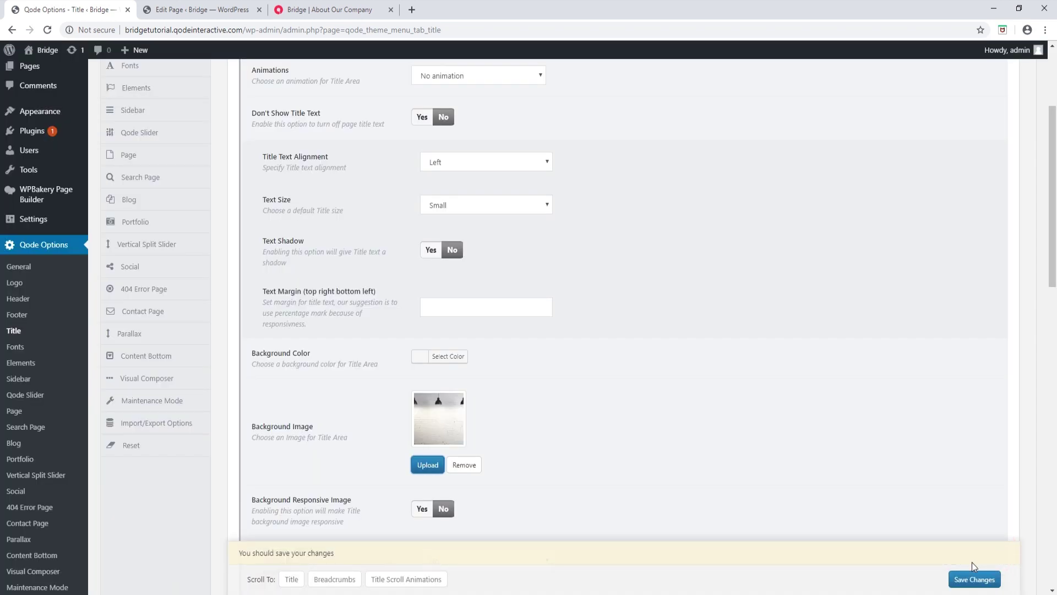
click(964, 585)
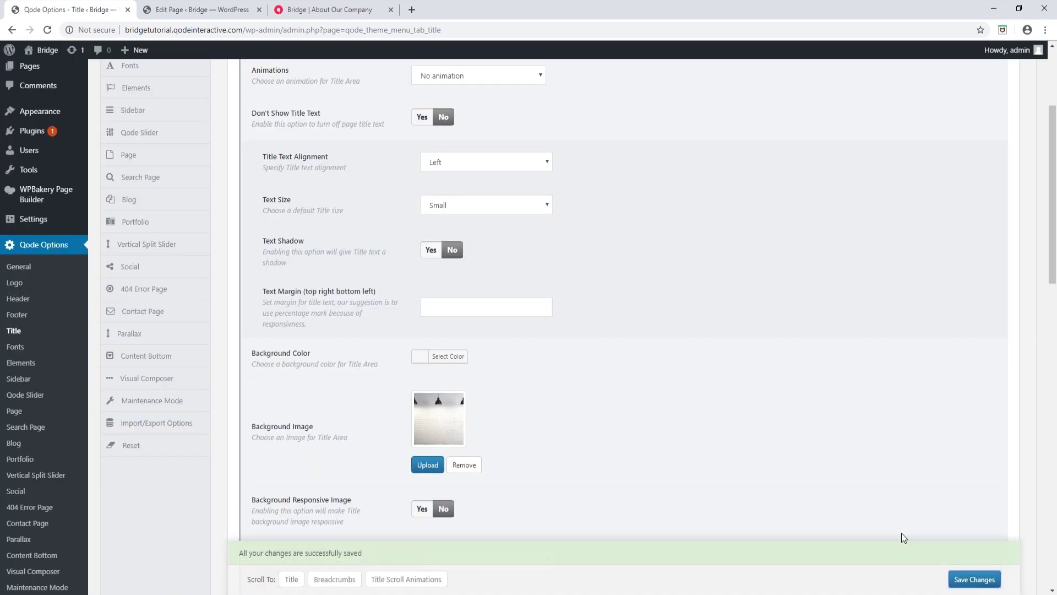
click(331, 9)
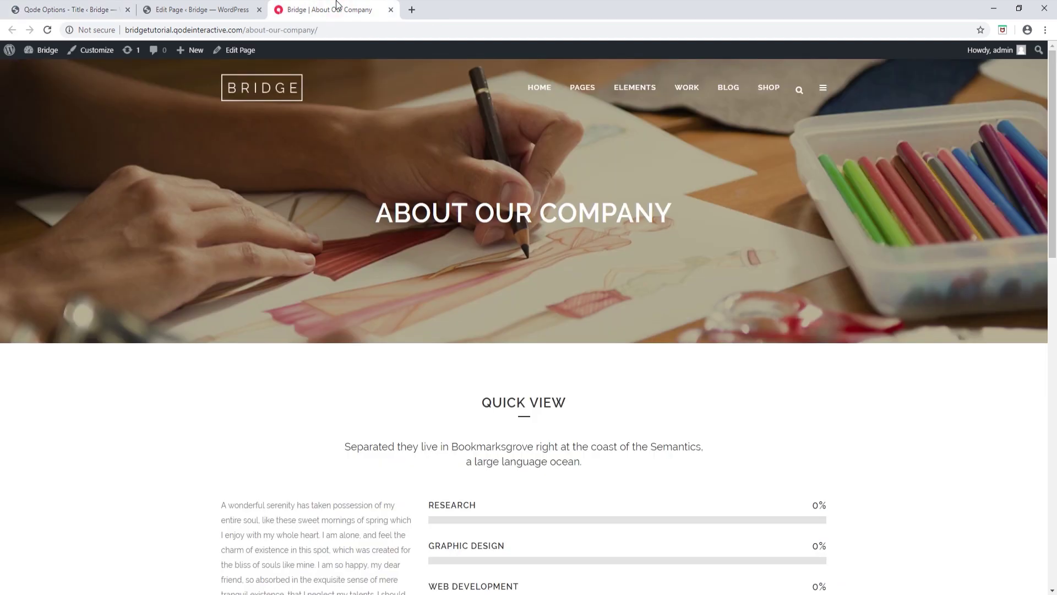
click(48, 31)
Clear the Background Image in the page's Qode Title box and update About Our Company.
click(223, 9)
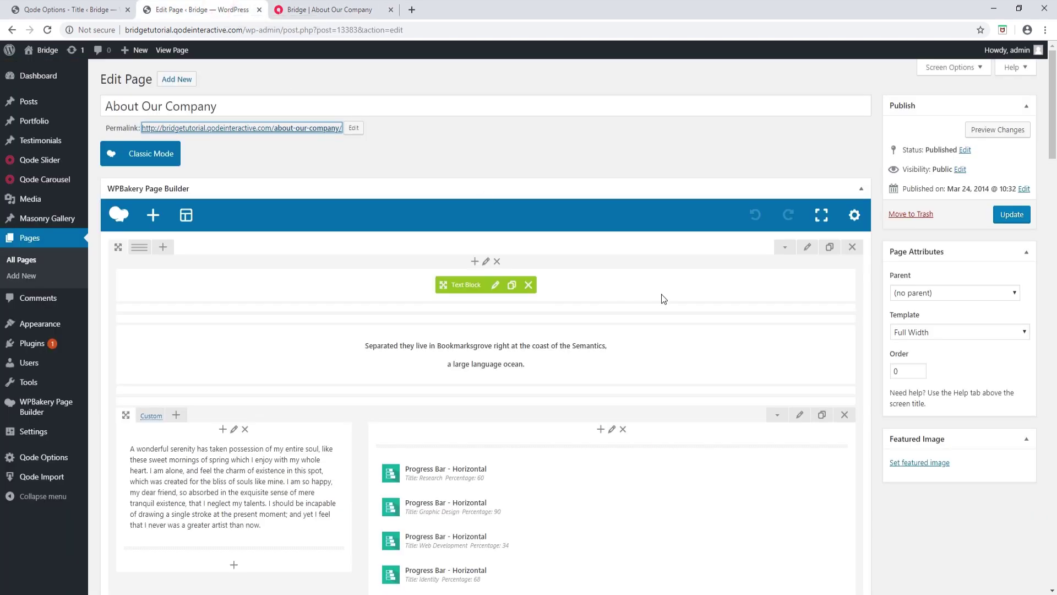
scroll(661, 298, down, 5)
scroll(666, 297, down, 10)
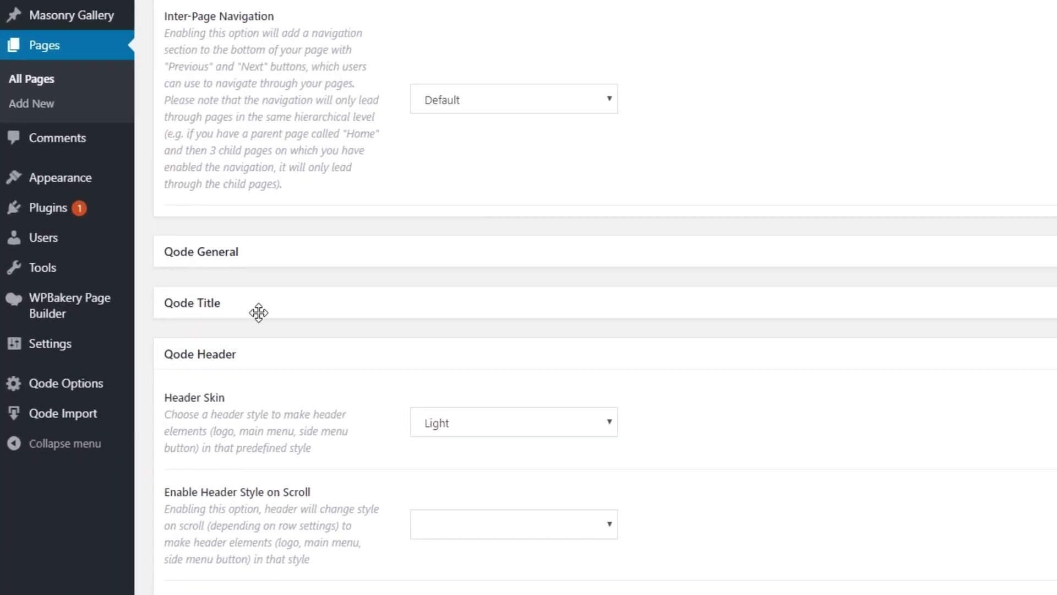
click(168, 411)
scroll(270, 293, down, 9)
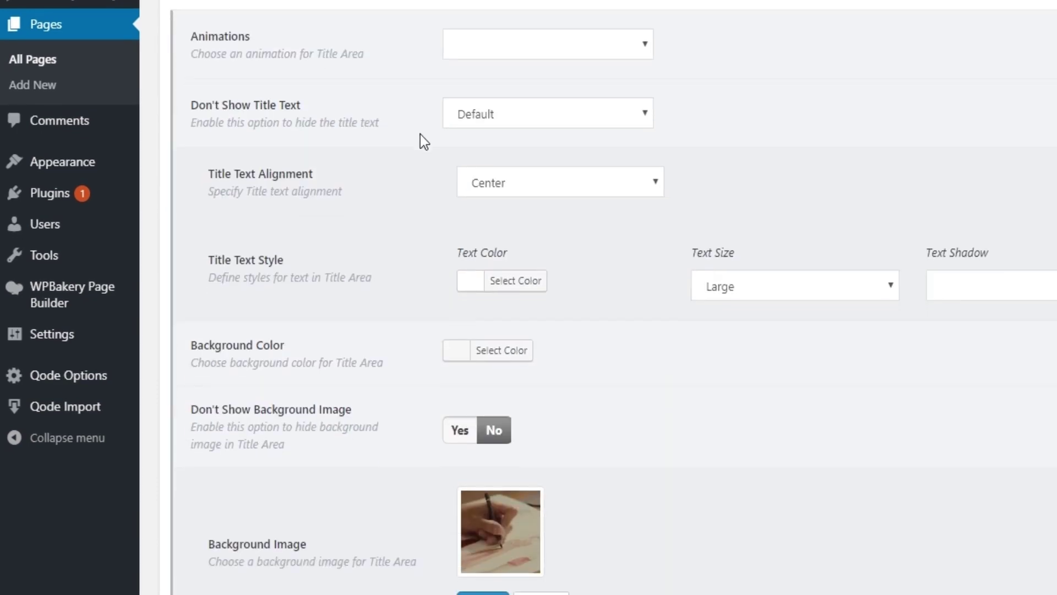
scroll(422, 137, down, 3)
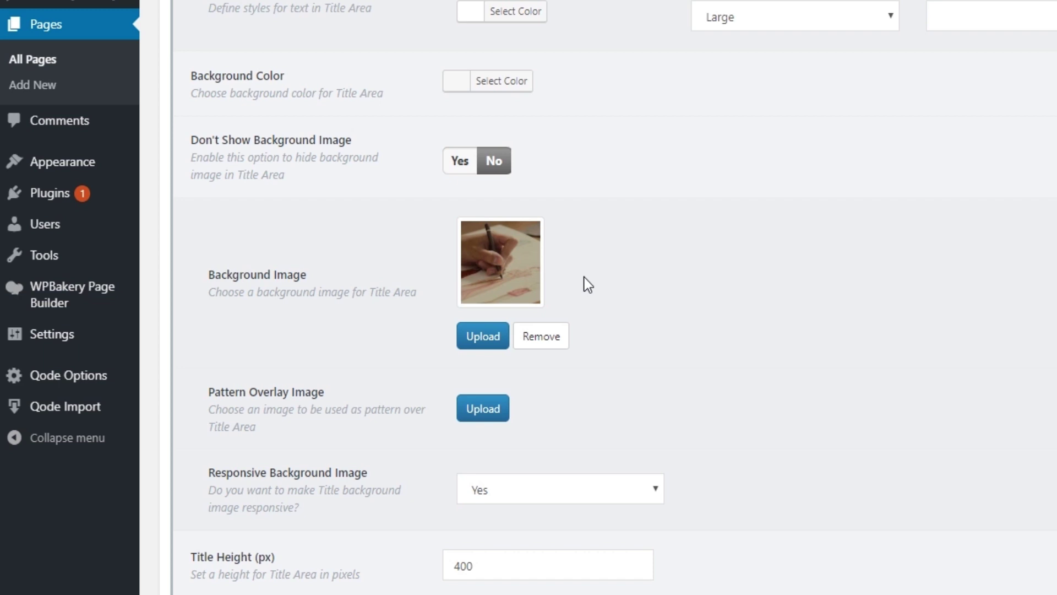
click(549, 342)
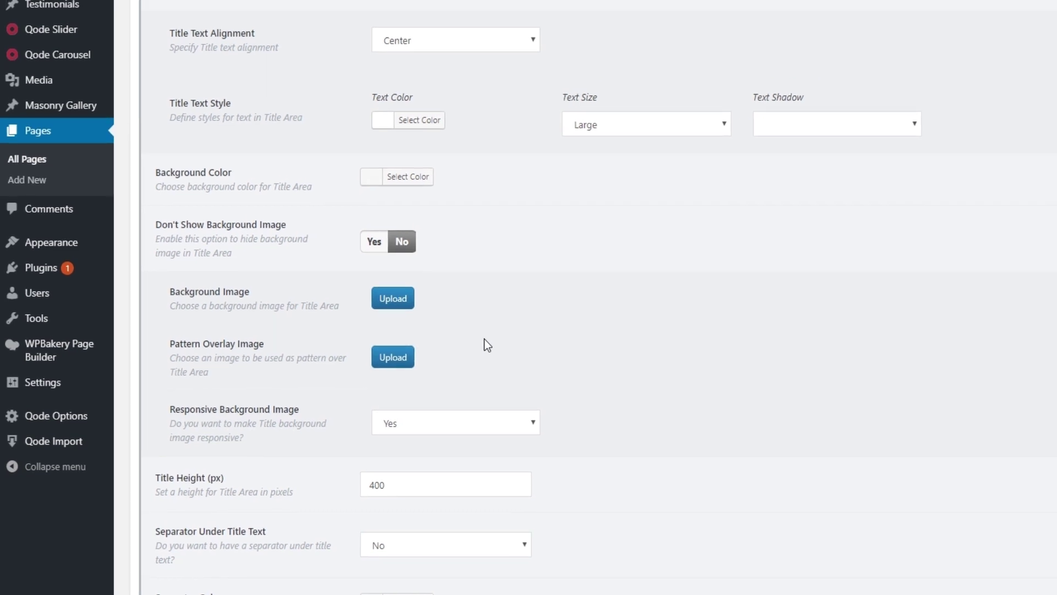
scroll(487, 339, up, 3)
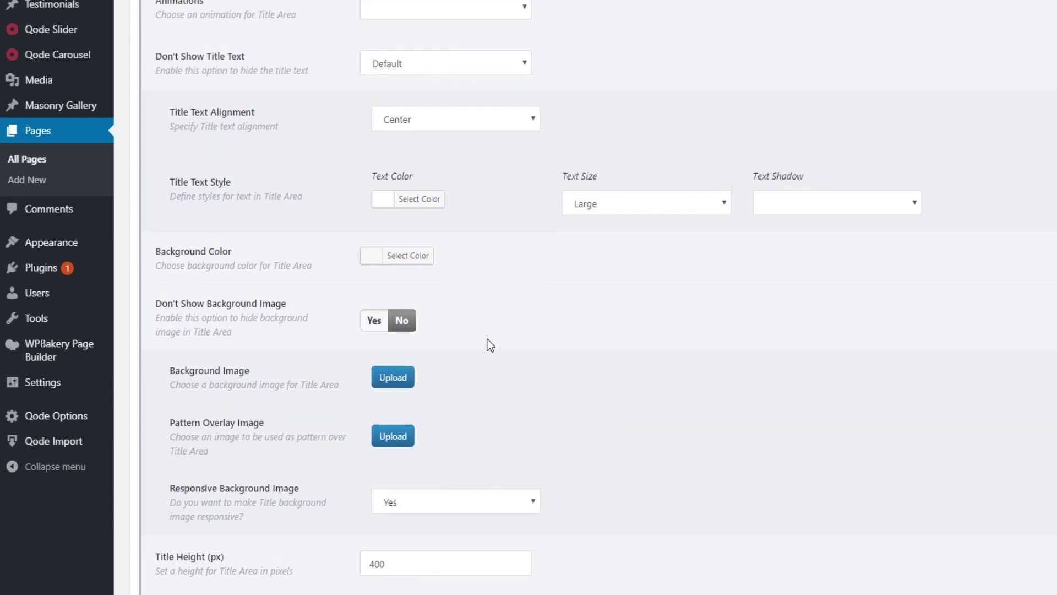
scroll(487, 346, up, 1)
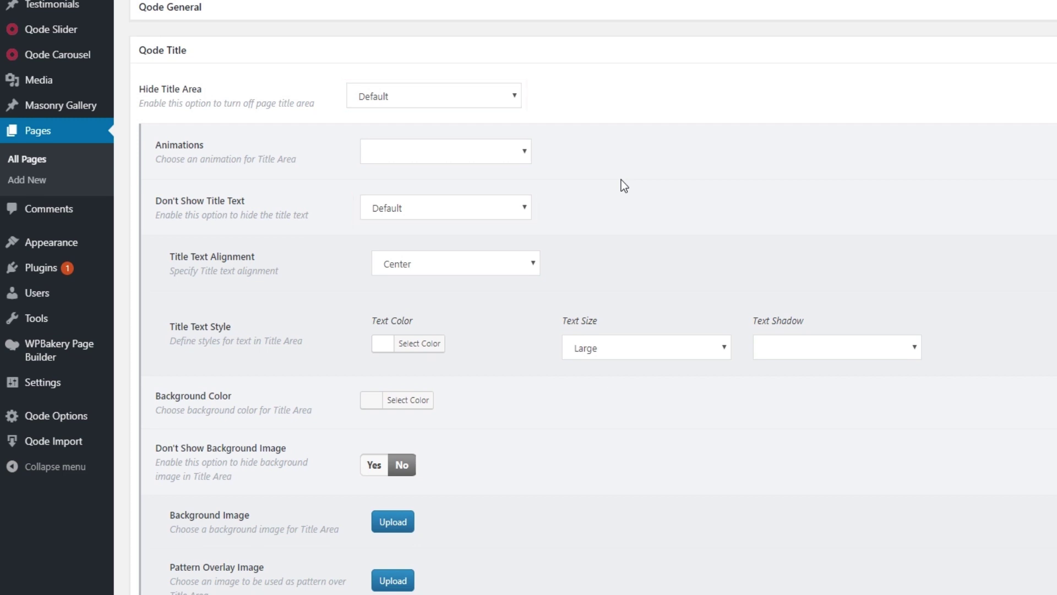
scroll(631, 230, down, 1)
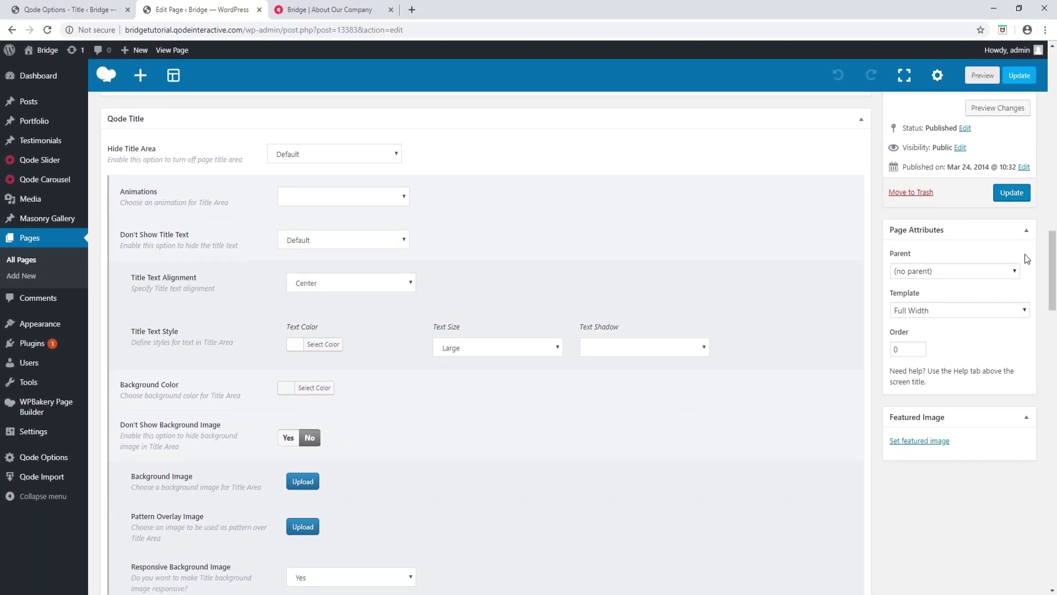
click(1018, 194)
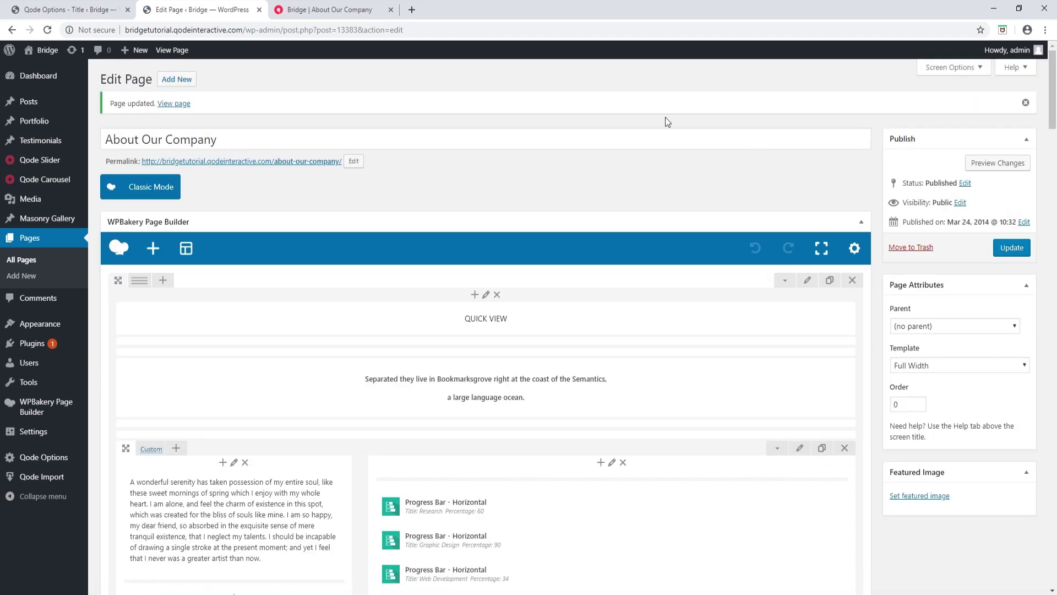
Check the live About Our Company page for the brick-wall lamps title background.
click(363, 8)
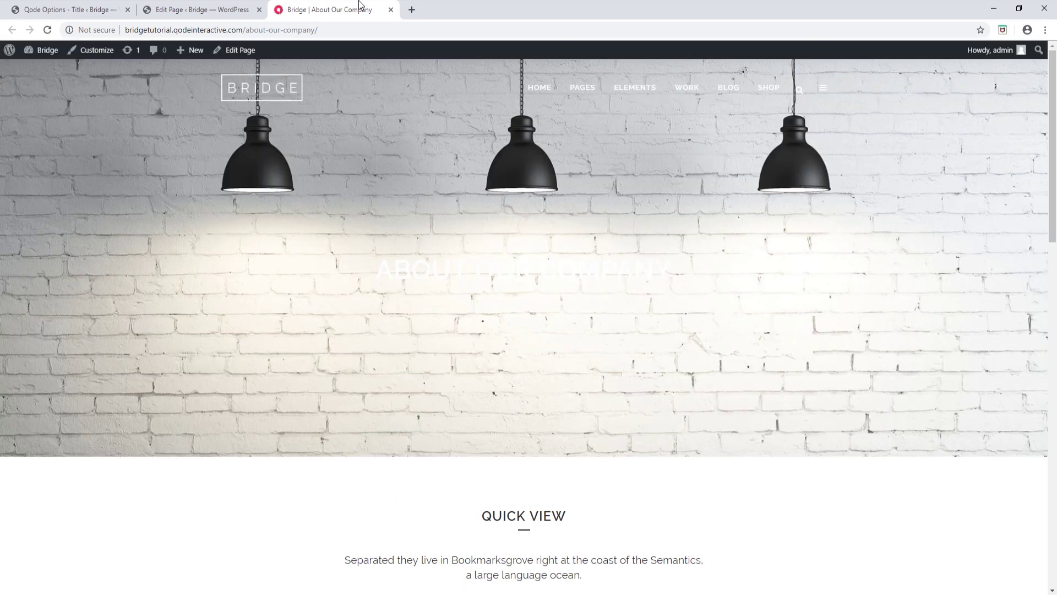
scroll(808, 263, down, 1)
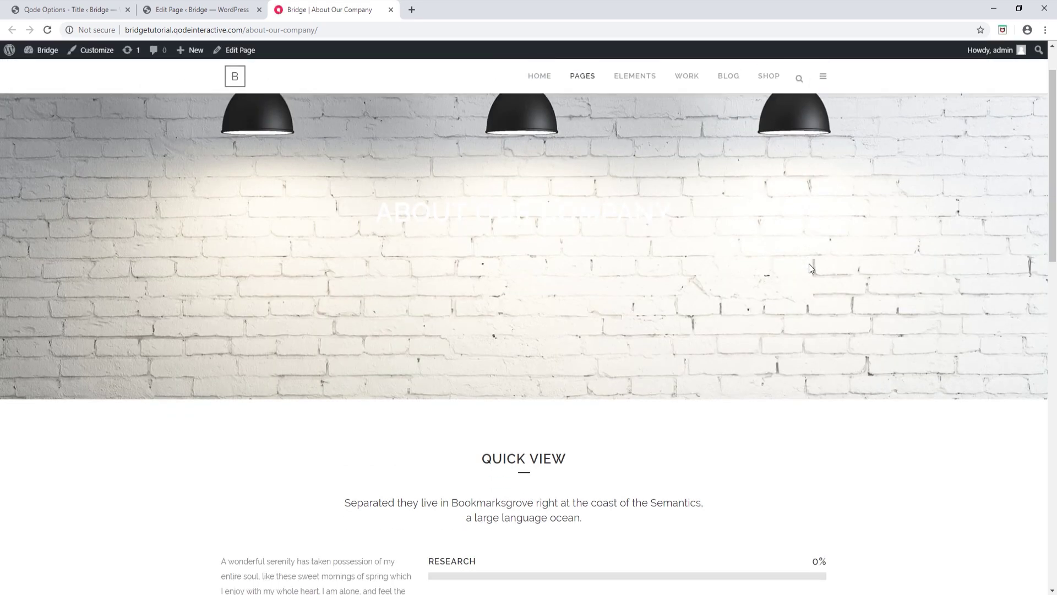
scroll(810, 264, up, 1)
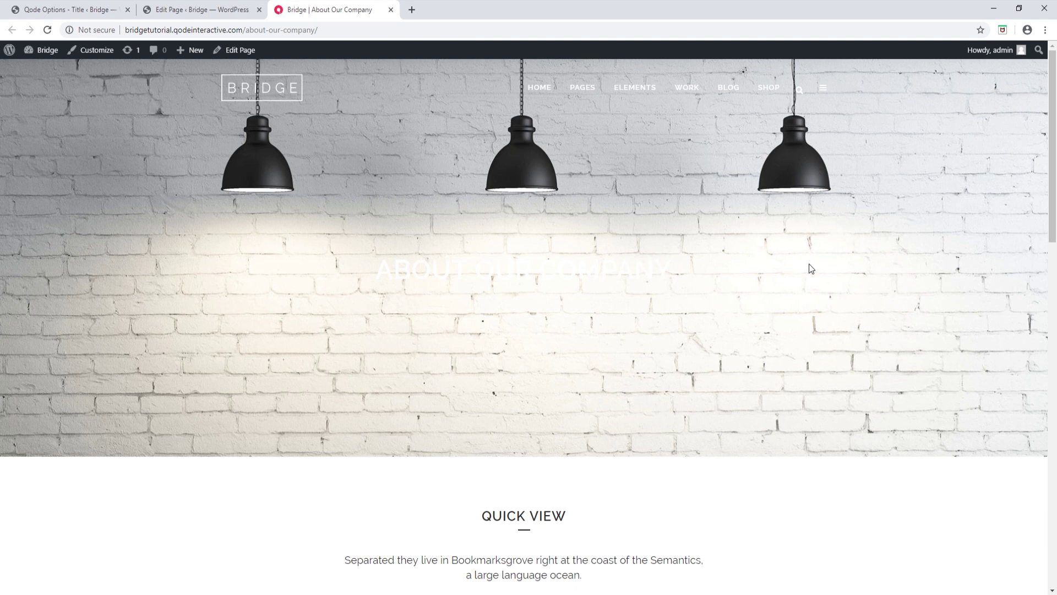
Return to the Qode Options Title tab and scroll to its top.
click(92, 6)
scroll(650, 267, up, 3)
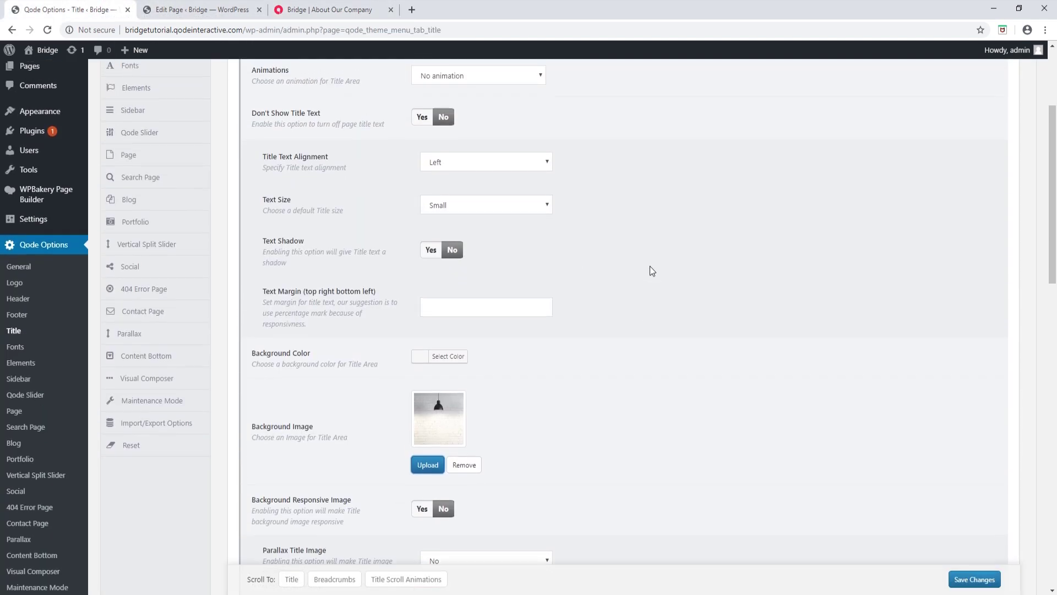
scroll(652, 270, up, 2)
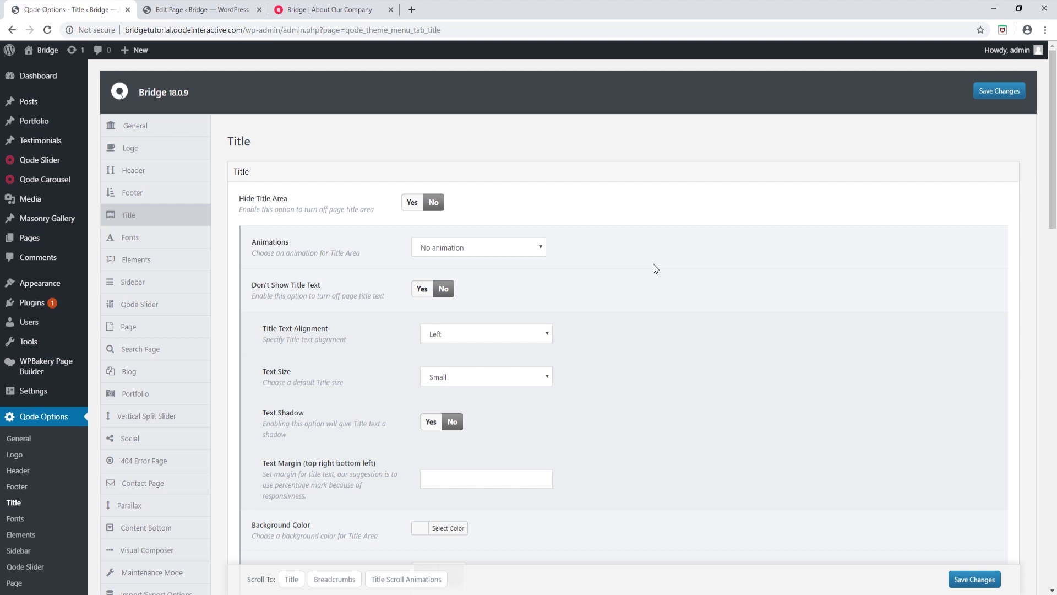
click(201, 10)
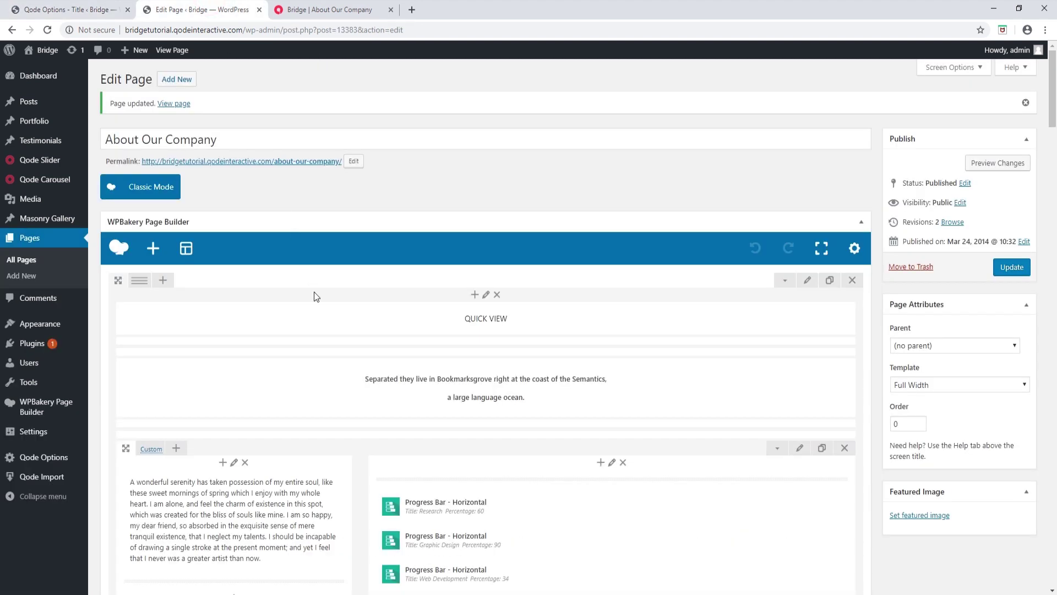
scroll(315, 293, down, 3)
scroll(315, 293, down, 14)
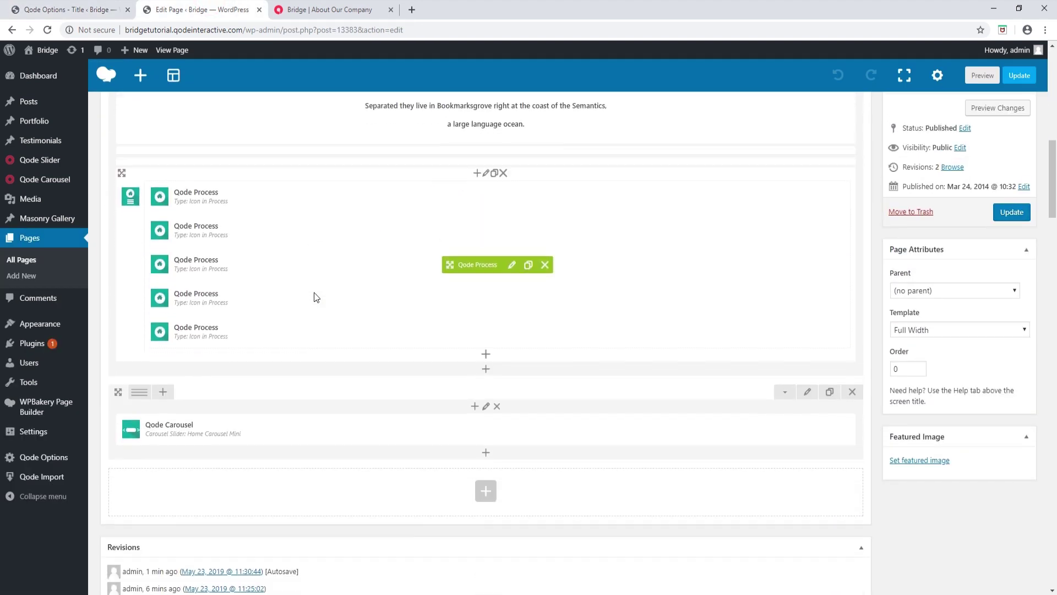
scroll(315, 297, down, 7)
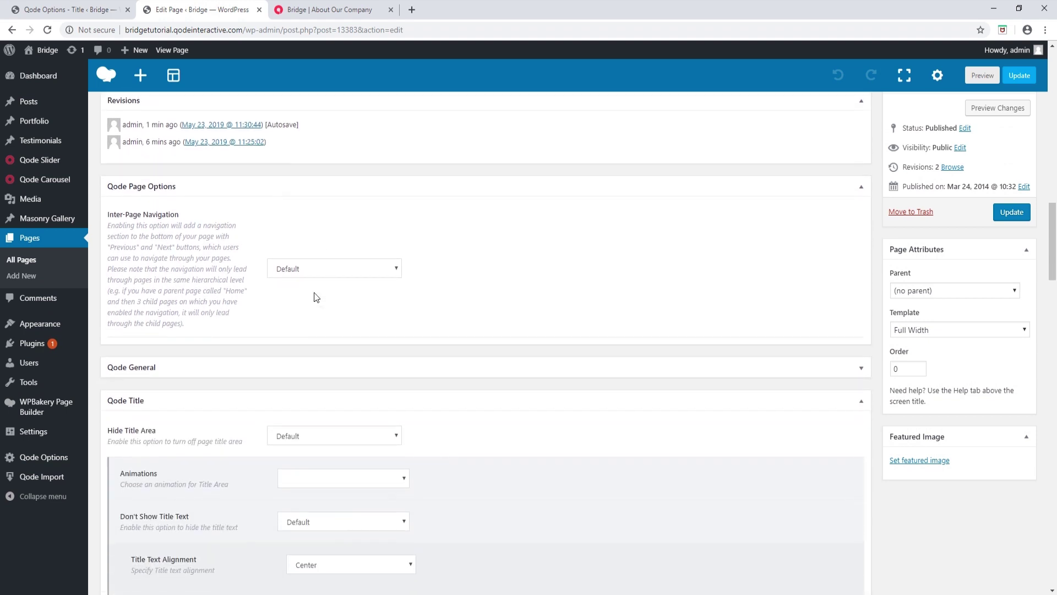
scroll(551, 382, down, 1)
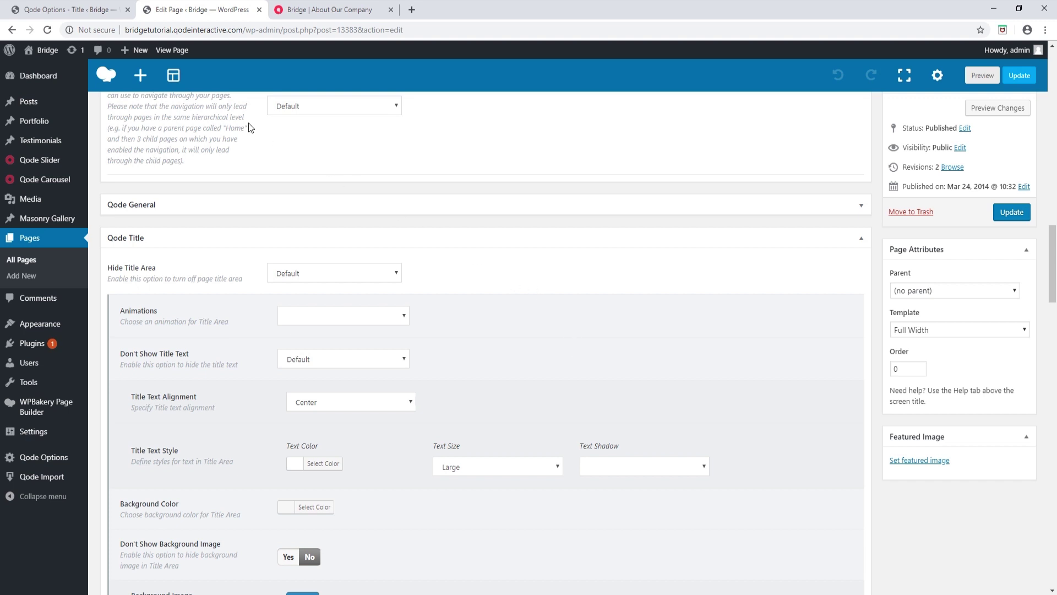
key(ctrl+shift+Tab)
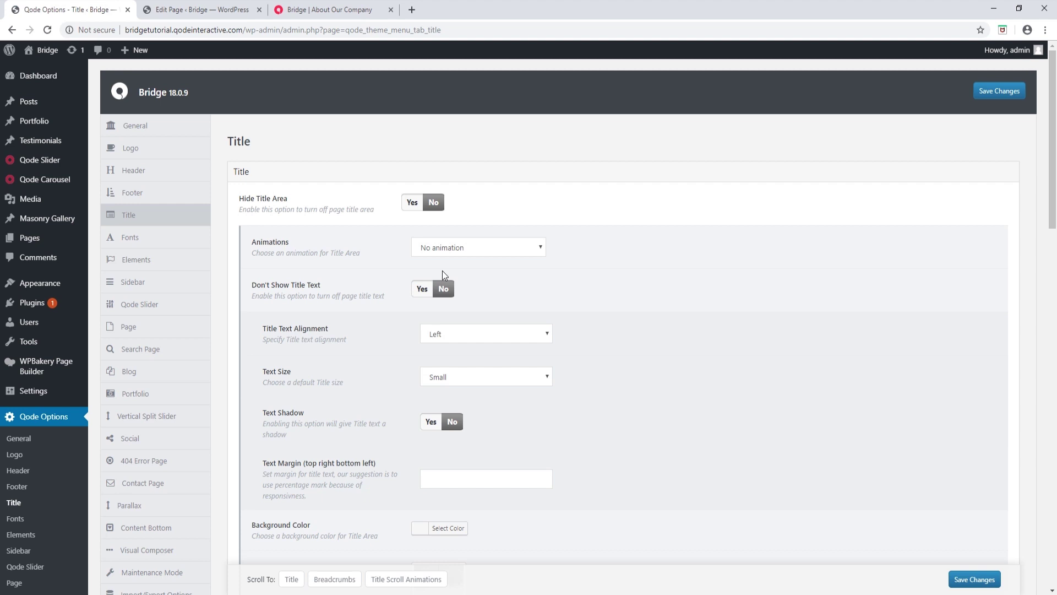
Switch back to the About Our Company editor's Qode Title section.
click(236, 10)
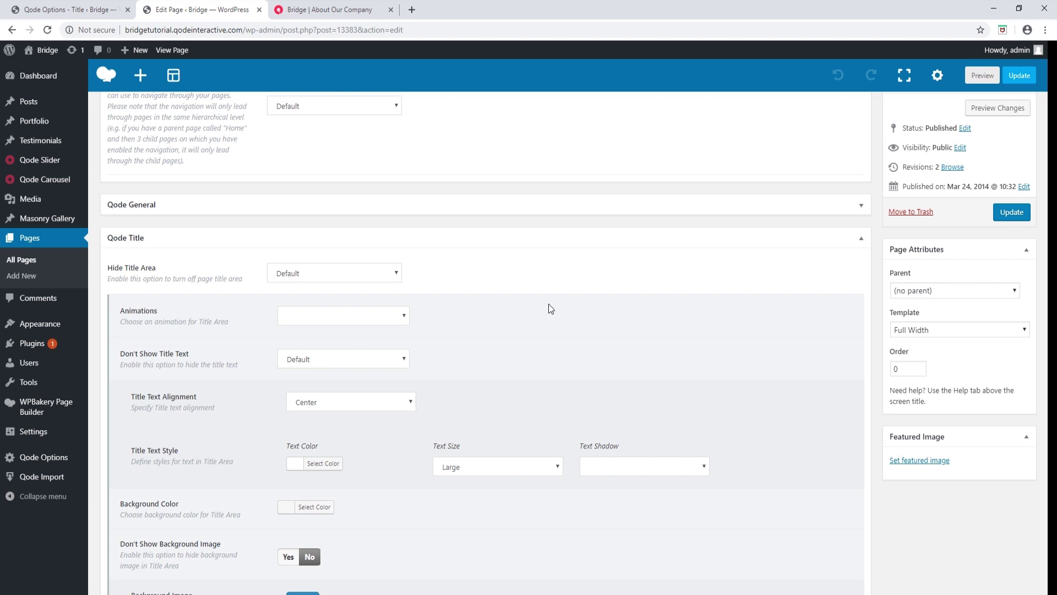
scroll(549, 308, down, 1)
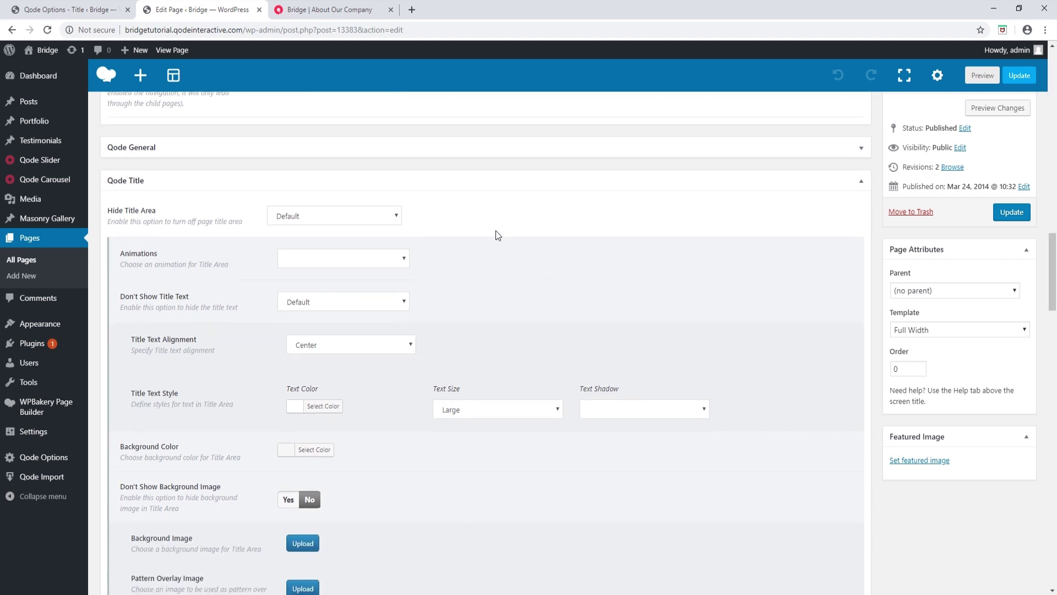